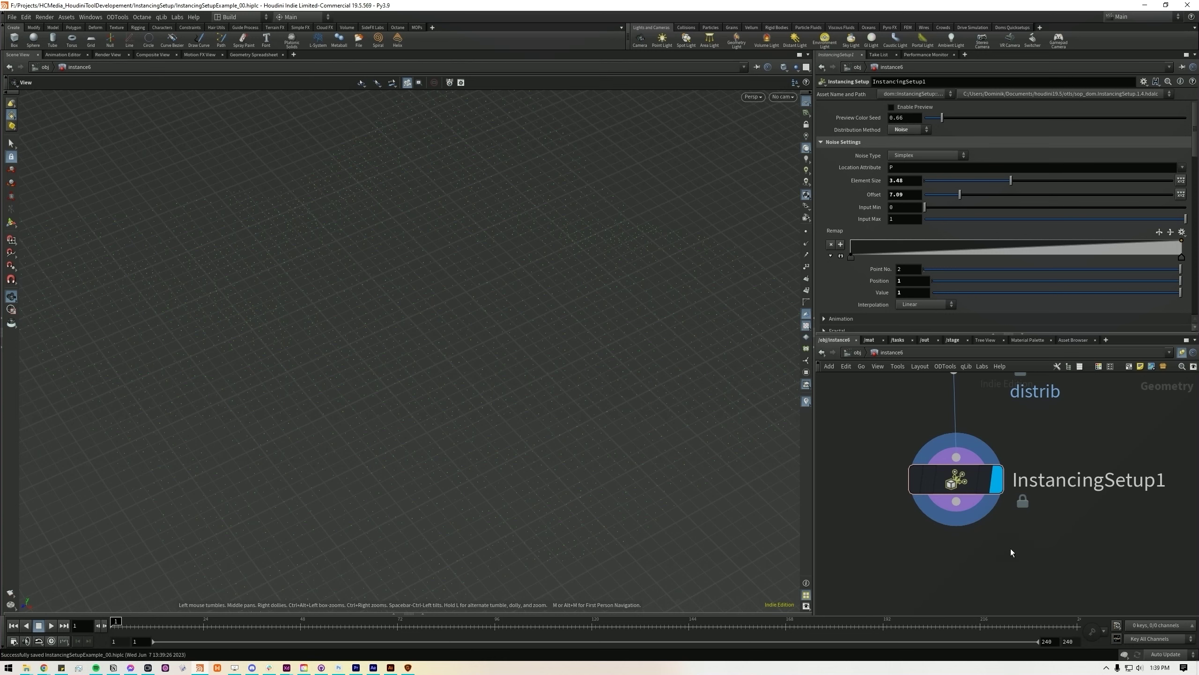
Return to the object level and preview the individual flower models, including Flower and Flower.006, by toggling their display.
{"action": "left_click", "coordinate": [855, 352]}
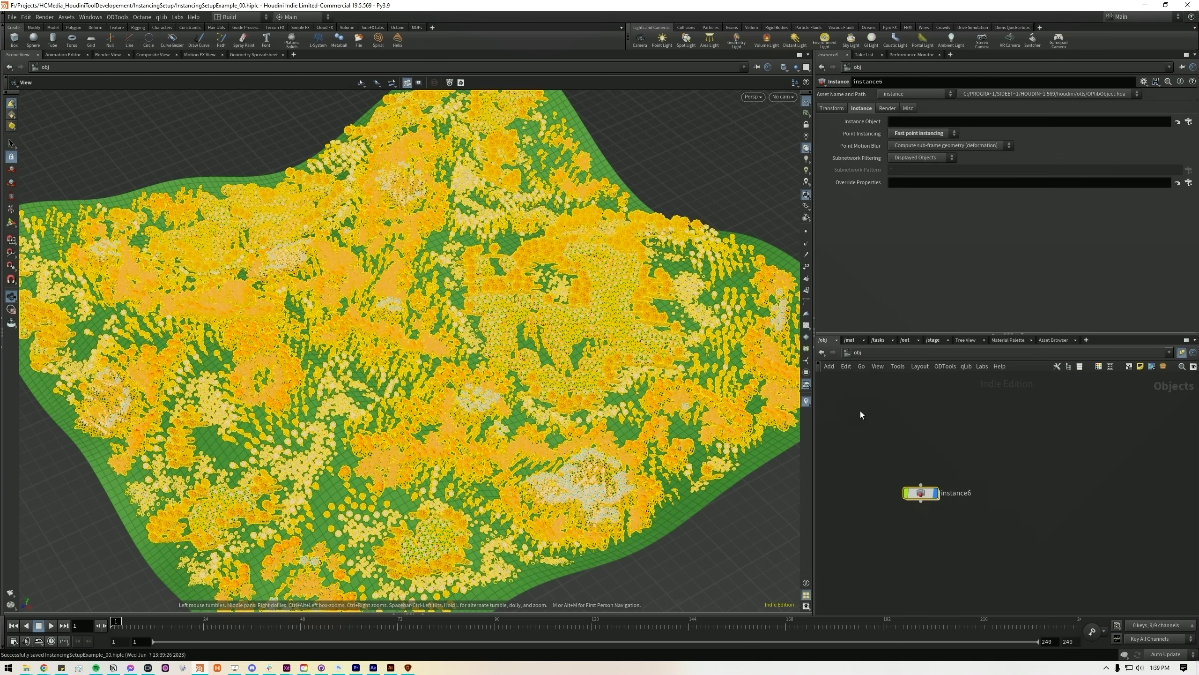
{"action": "left_click", "coordinate": [959, 571]}
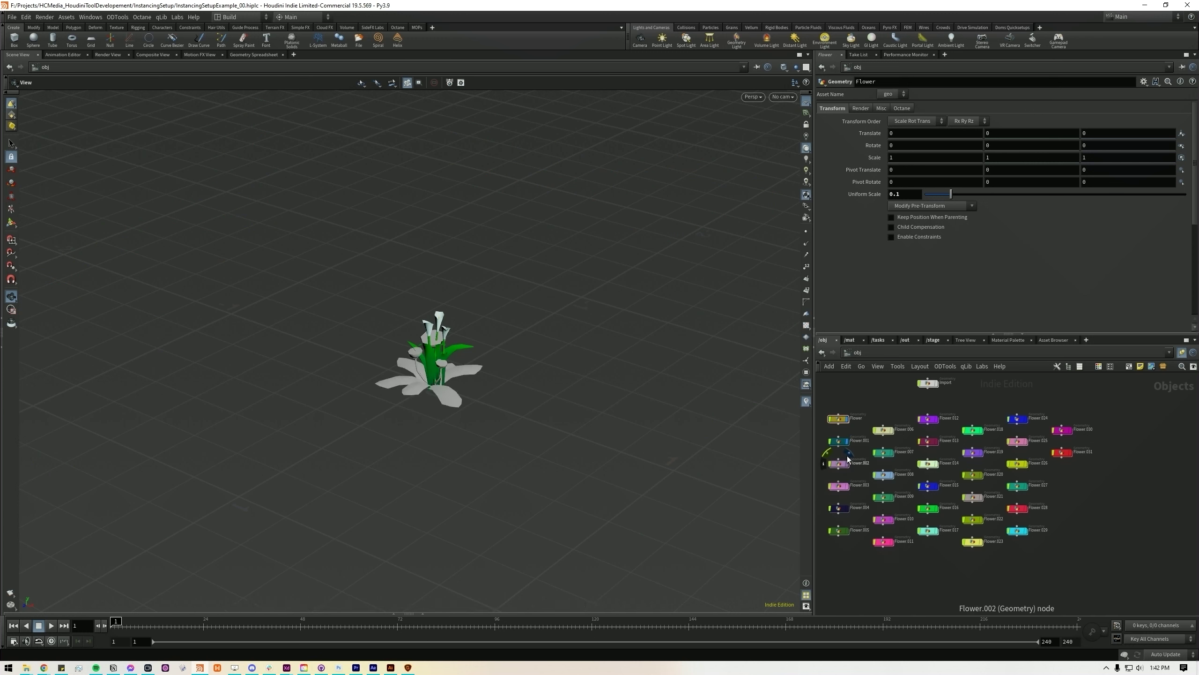
{"action": "left_click", "coordinate": [887, 431]}
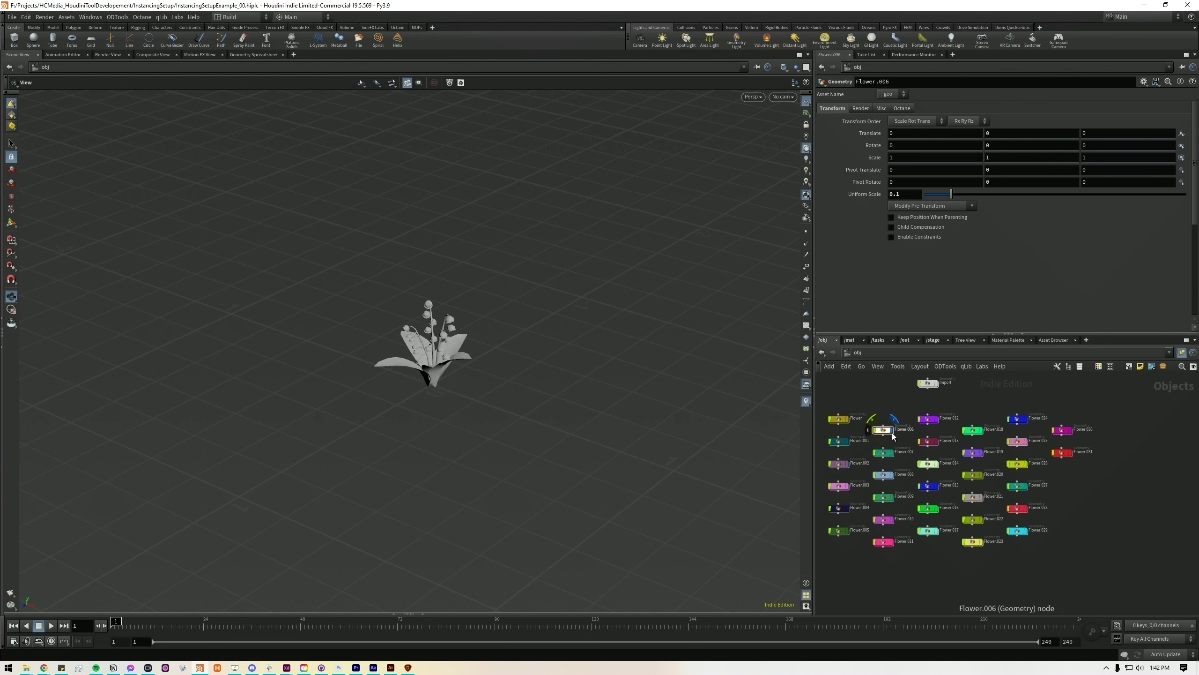
{"action": "key", "text": "r"}
{"action": "left_click", "coordinate": [848, 419]}
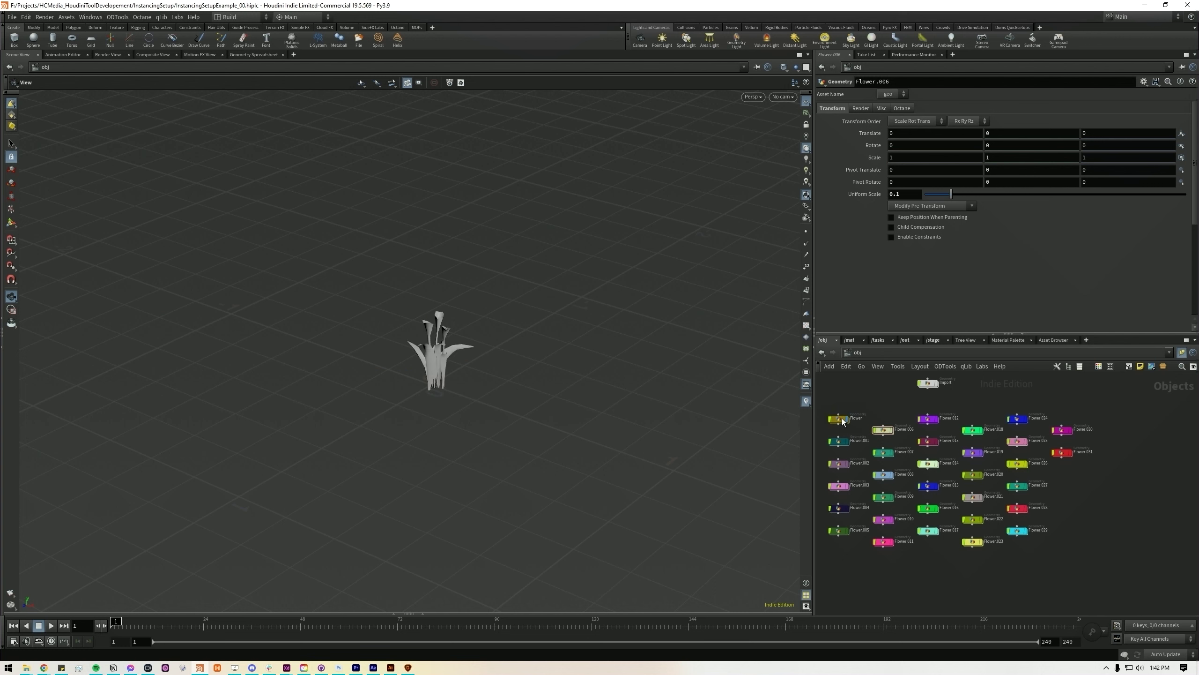
{"action": "left_click", "coordinate": [840, 419]}
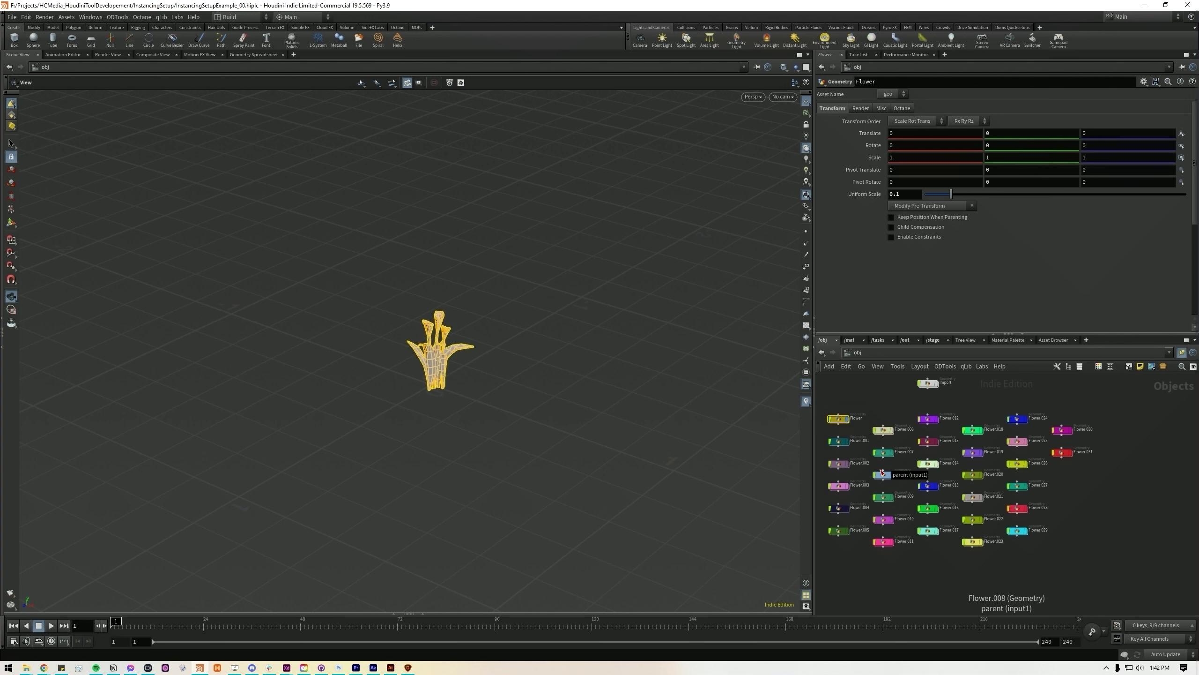
{"action": "left_click", "coordinate": [847, 419]}
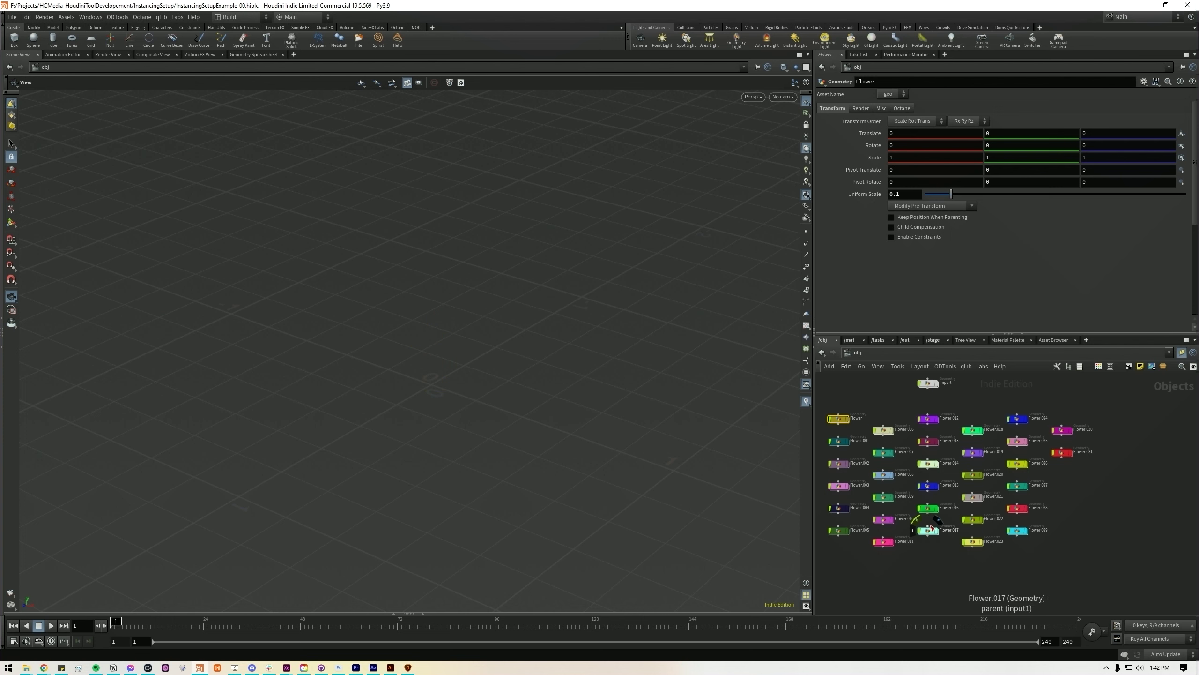
{"action": "left_click", "coordinate": [848, 419]}
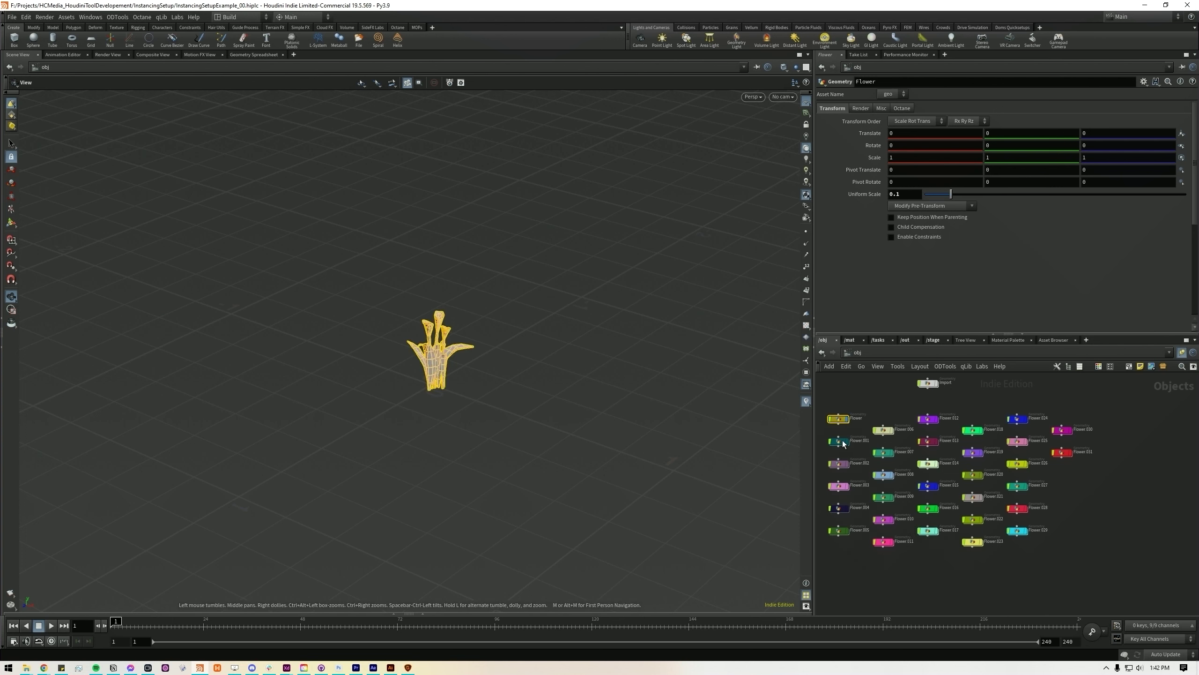
{"action": "left_click", "coordinate": [892, 430]}
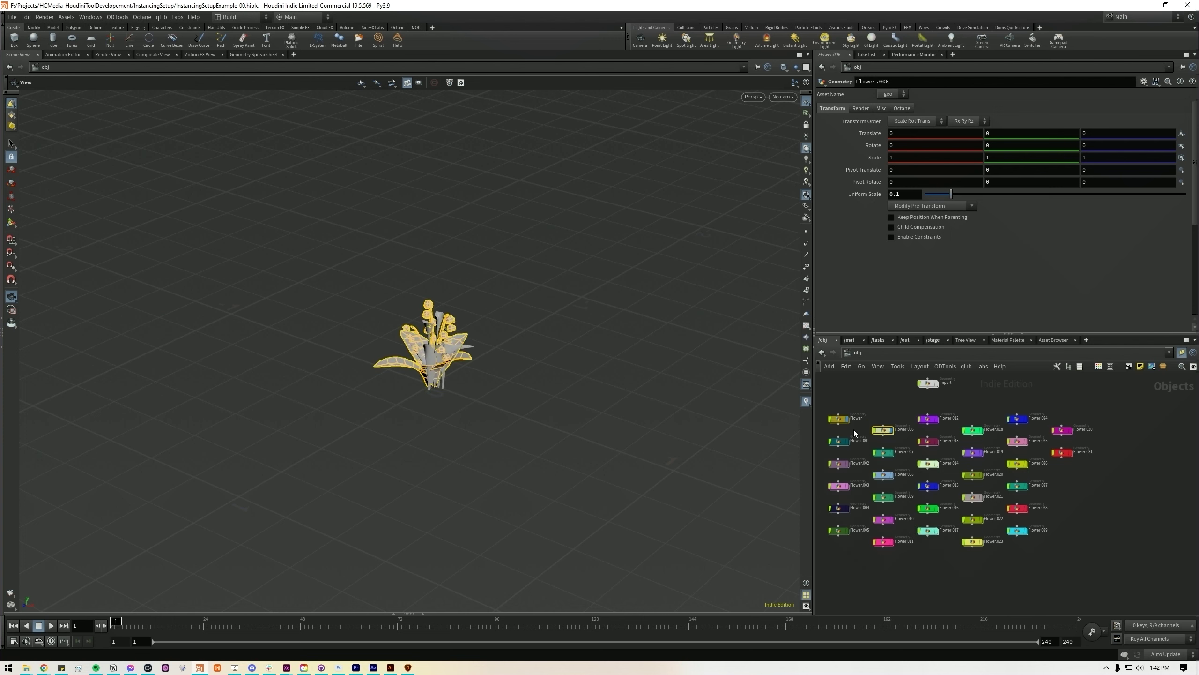
{"action": "left_click", "coordinate": [848, 419]}
{"action": "left_click", "coordinate": [892, 431]}
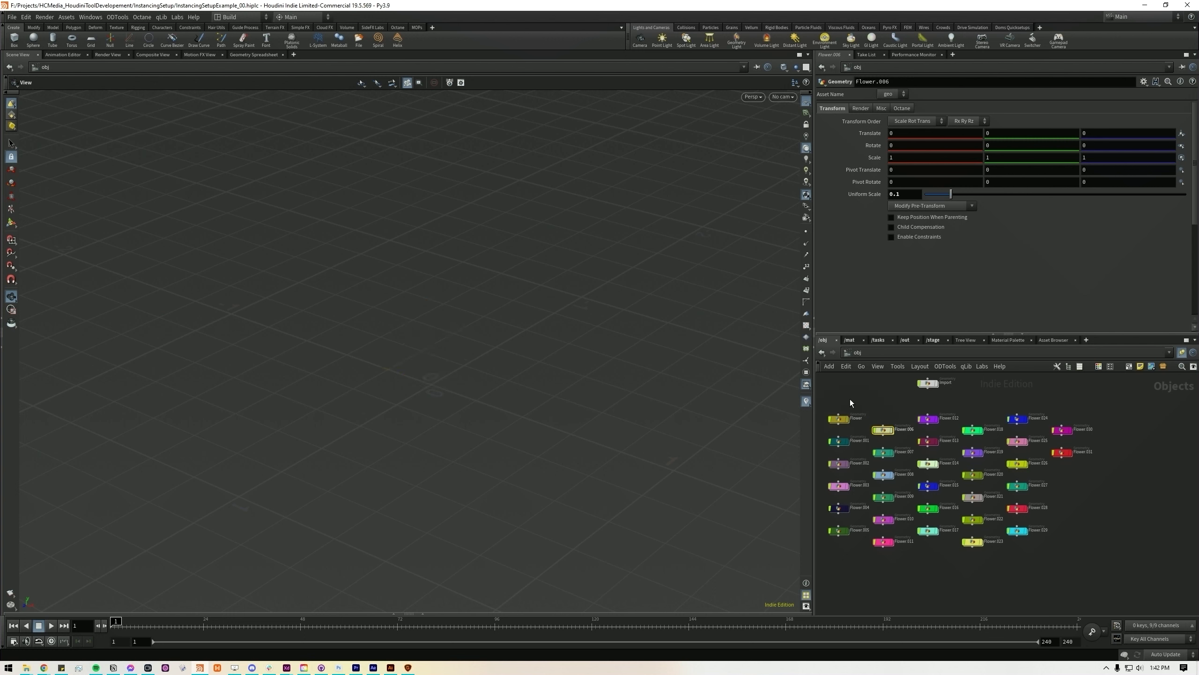
Add a new Instance object in free space beside the flower nodes at the object level.
{"action": "scroll", "coordinate": [1091, 489], "scroll_direction": "down", "scroll_amount": 3}
{"action": "scroll", "coordinate": [991, 451], "scroll_direction": "up", "scroll_amount": 8}
{"action": "key", "text": "Tab"}
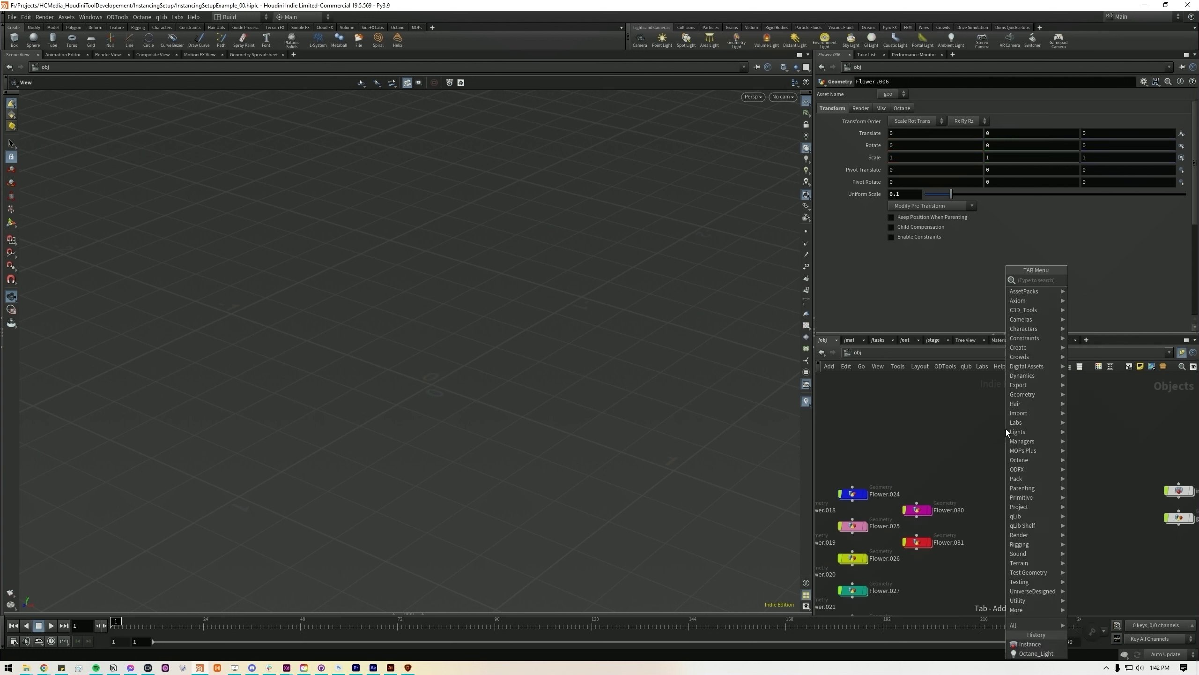
{"action": "type", "text": "inst"}
{"action": "key", "text": "Return"}
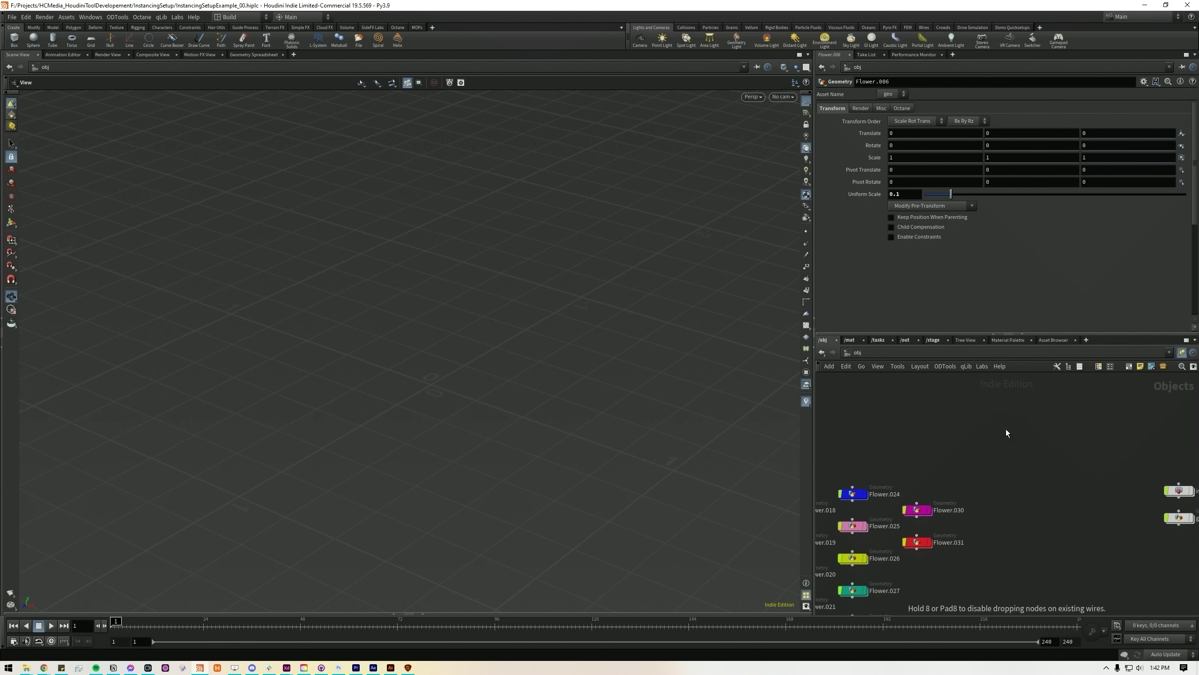
{"action": "left_click", "coordinate": [1006, 430]}
{"action": "middle_click_drag", "start_coordinate": [1002, 468], "coordinate": [924, 437]}
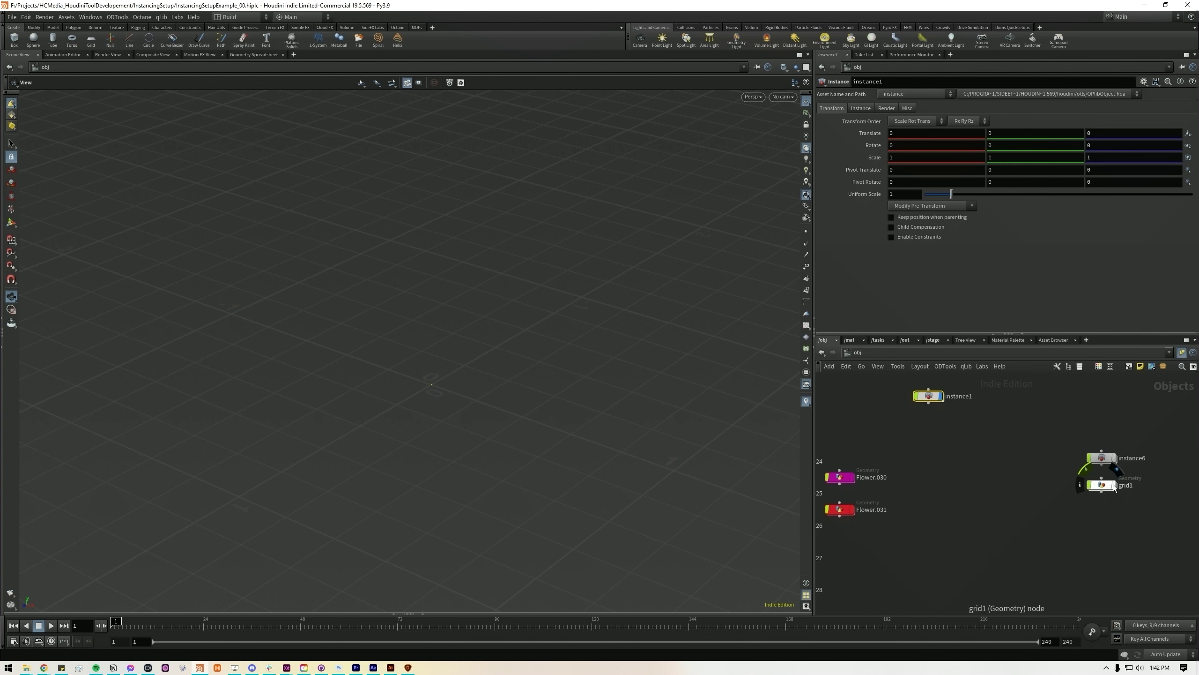
Display the grid1 terrain, frame it fully in the viewport and save the scene.
{"action": "left_click", "coordinate": [1114, 485]}
{"action": "scroll", "coordinate": [410, 423], "scroll_direction": "down", "scroll_amount": 6}
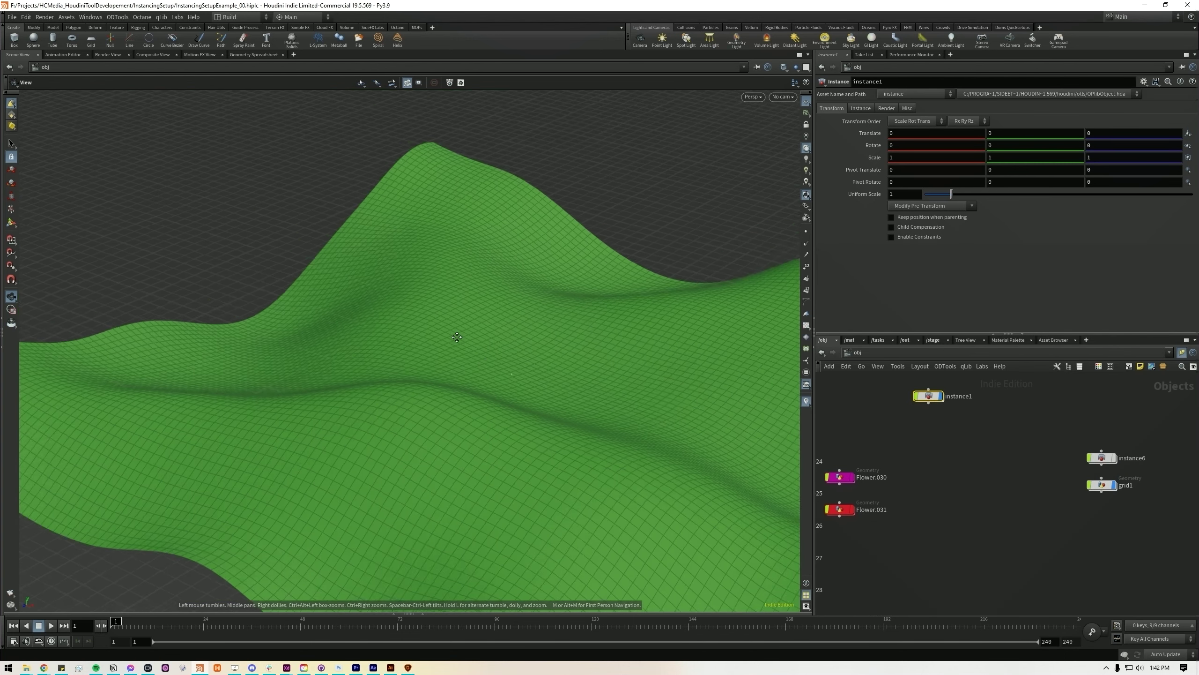
{"action": "left_click_drag", "start_coordinate": [455, 340], "coordinate": [523, 348]}
{"action": "scroll", "coordinate": [522, 348], "scroll_direction": "down", "scroll_amount": 3}
{"action": "middle_click_drag", "start_coordinate": [522, 348], "coordinate": [472, 394]}
{"action": "left_click_drag", "start_coordinate": [472, 394], "coordinate": [541, 356]}
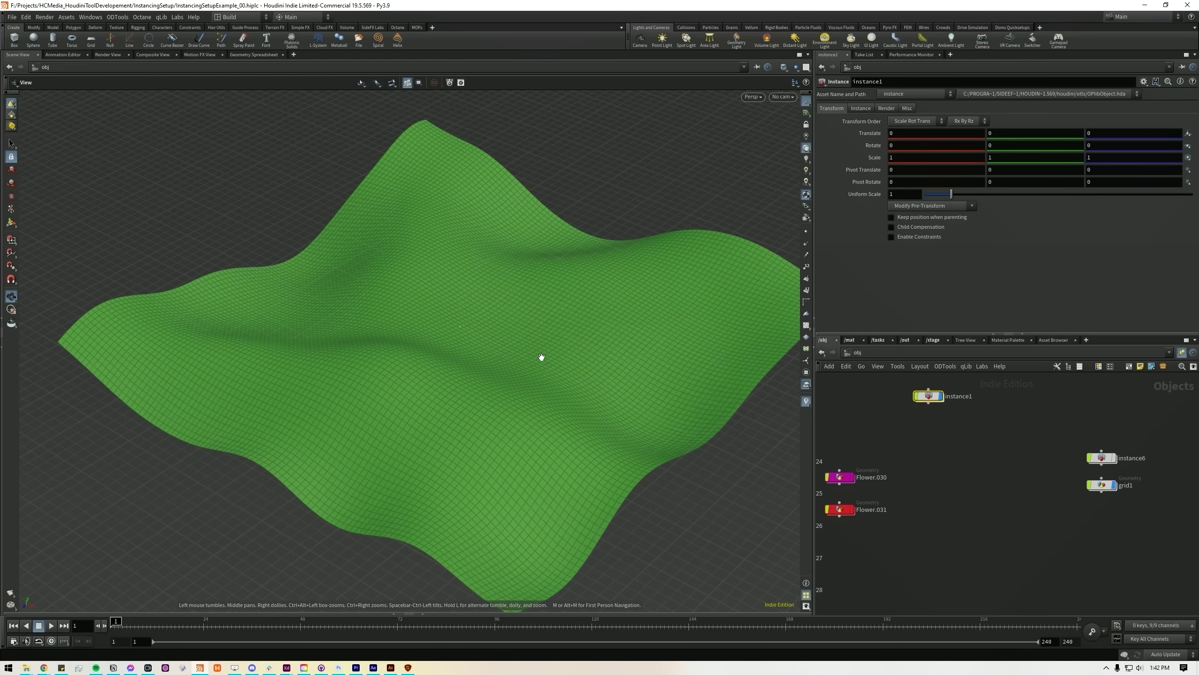
{"action": "key", "text": "ctrl+s"}
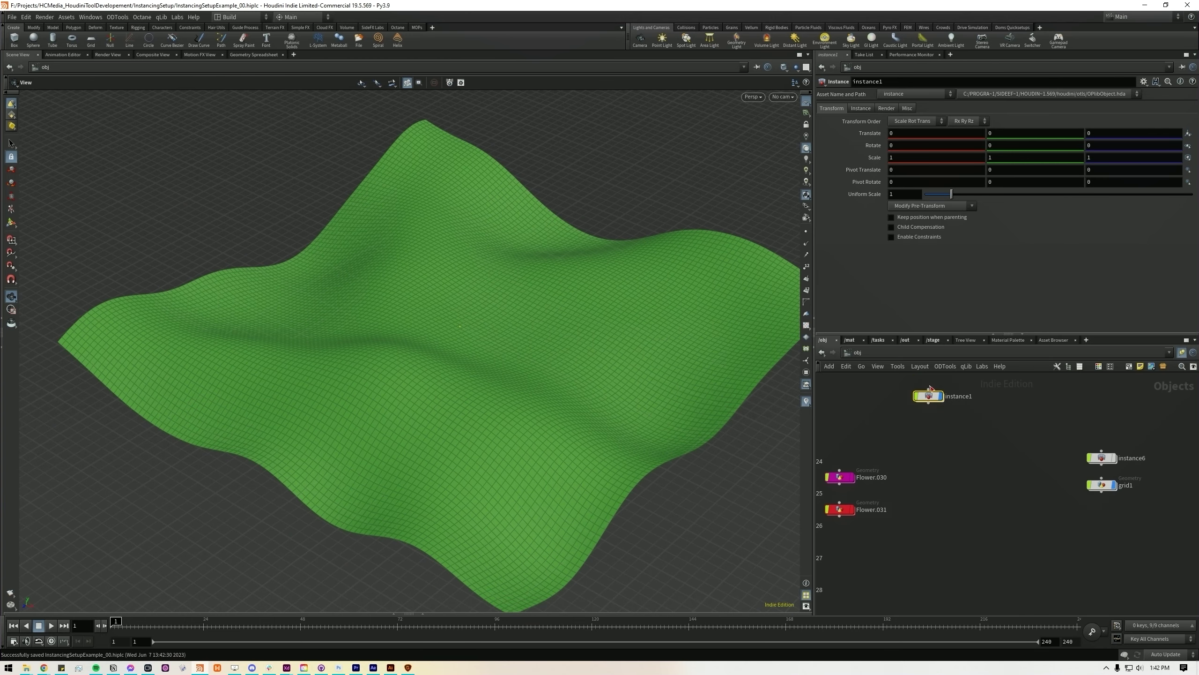
Inside instance1, add an Object Merge node and set its Object 1 source to /obj/grid1.
{"action": "double_click", "coordinate": [929, 395]}
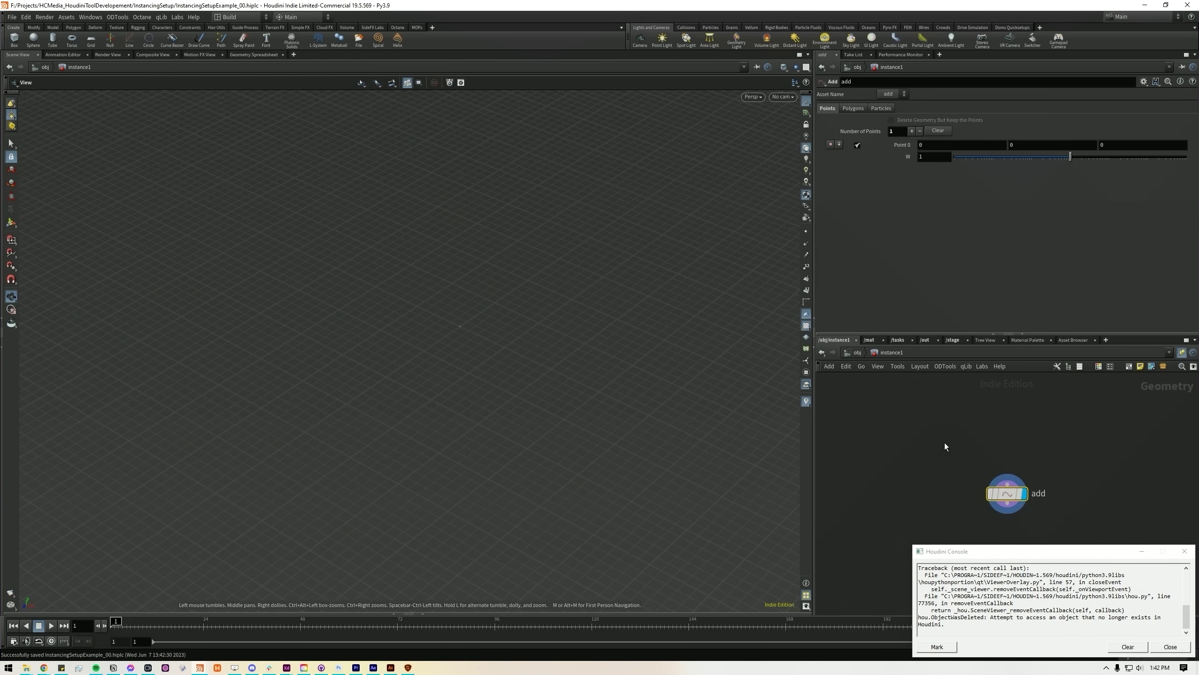
{"action": "left_click", "coordinate": [1185, 551]}
{"action": "key", "text": "Tab"}
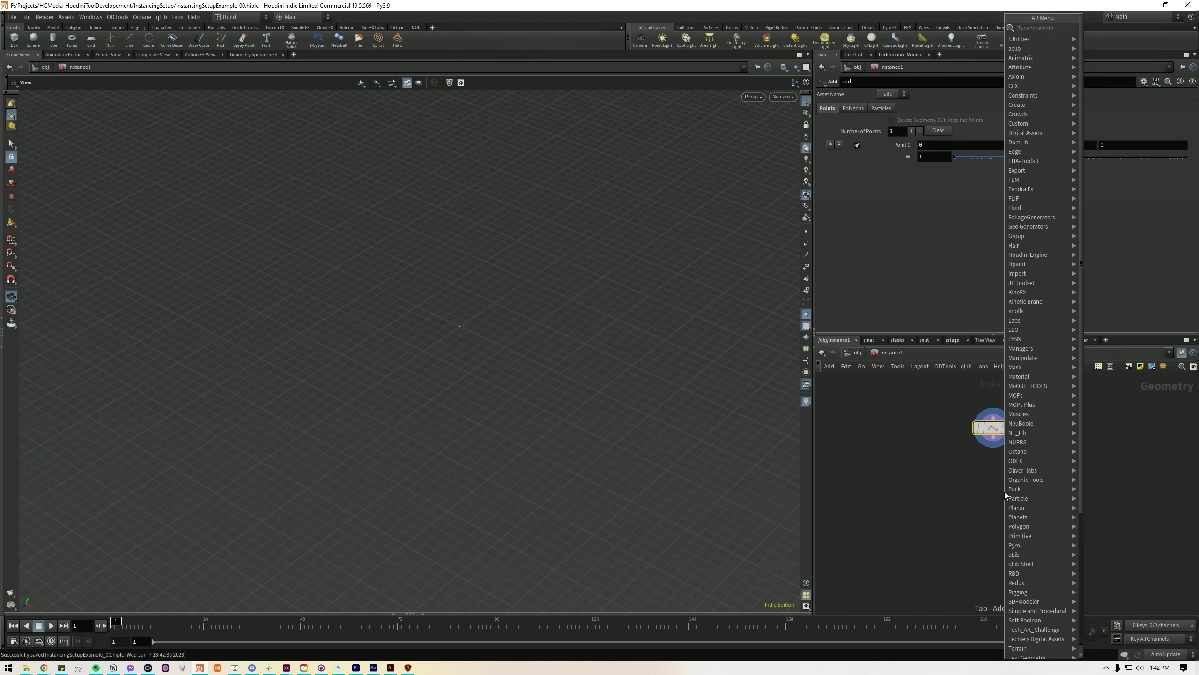
{"action": "type", "text": "obj"}
{"action": "key", "text": "Return"}
{"action": "left_click", "coordinate": [1005, 492]}
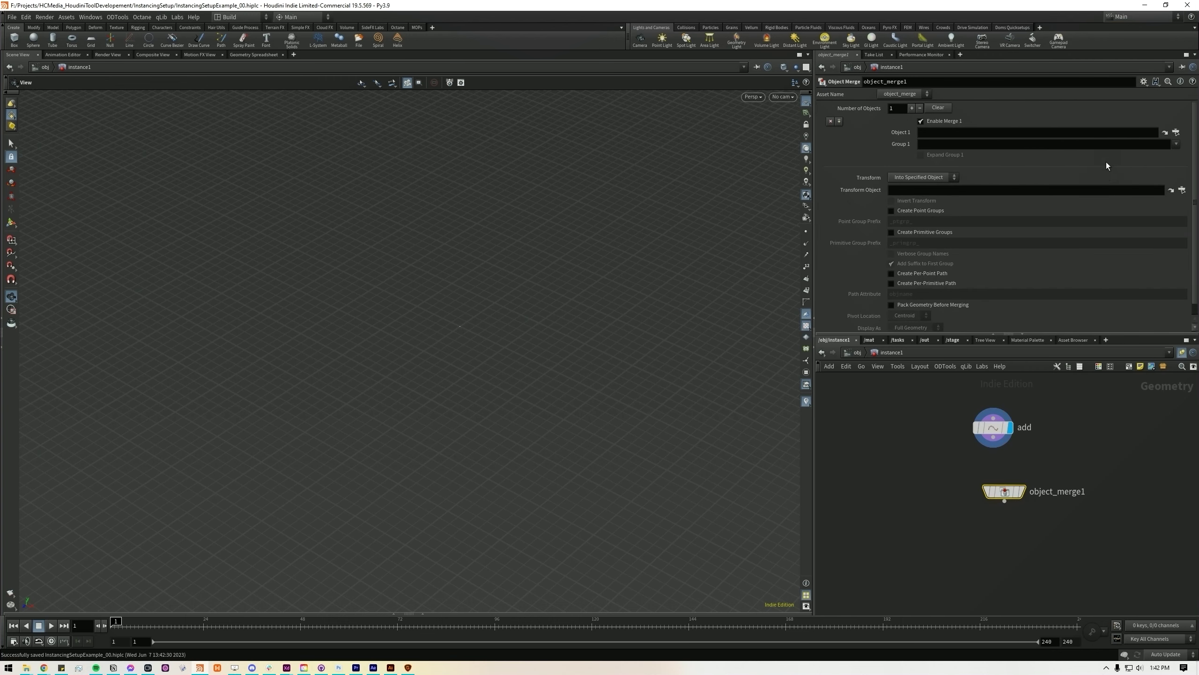
{"action": "left_click", "coordinate": [1176, 132]}
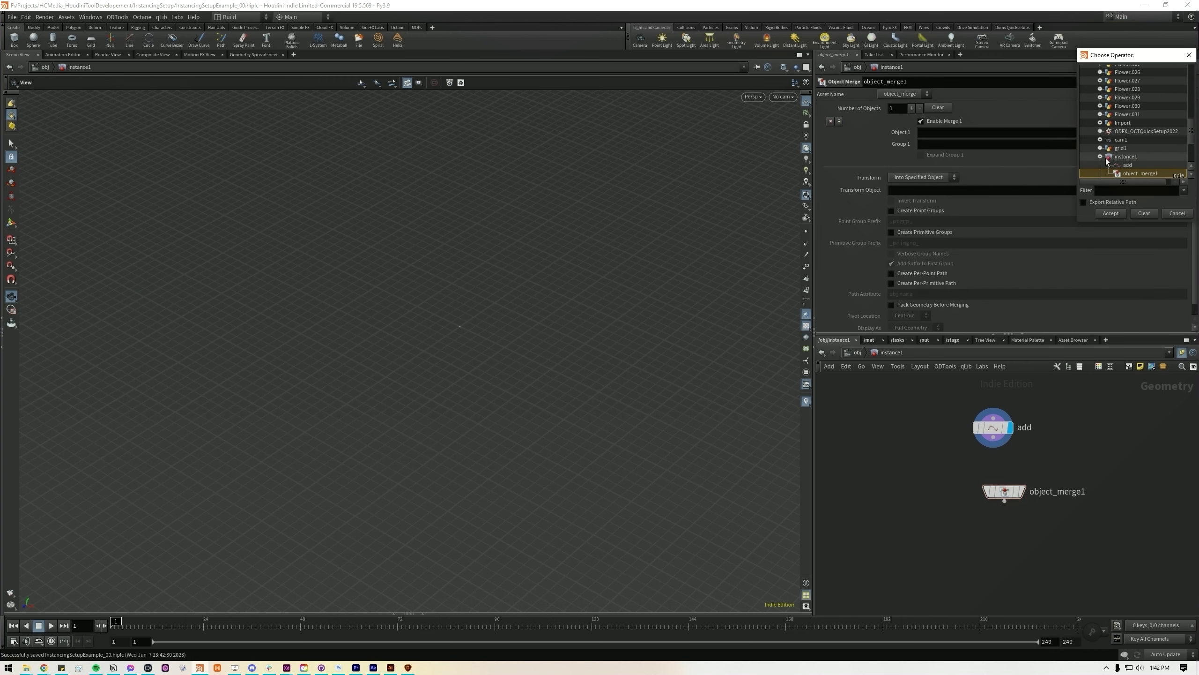
{"action": "left_click", "coordinate": [1109, 156]}
{"action": "double_click", "coordinate": [1123, 154]}
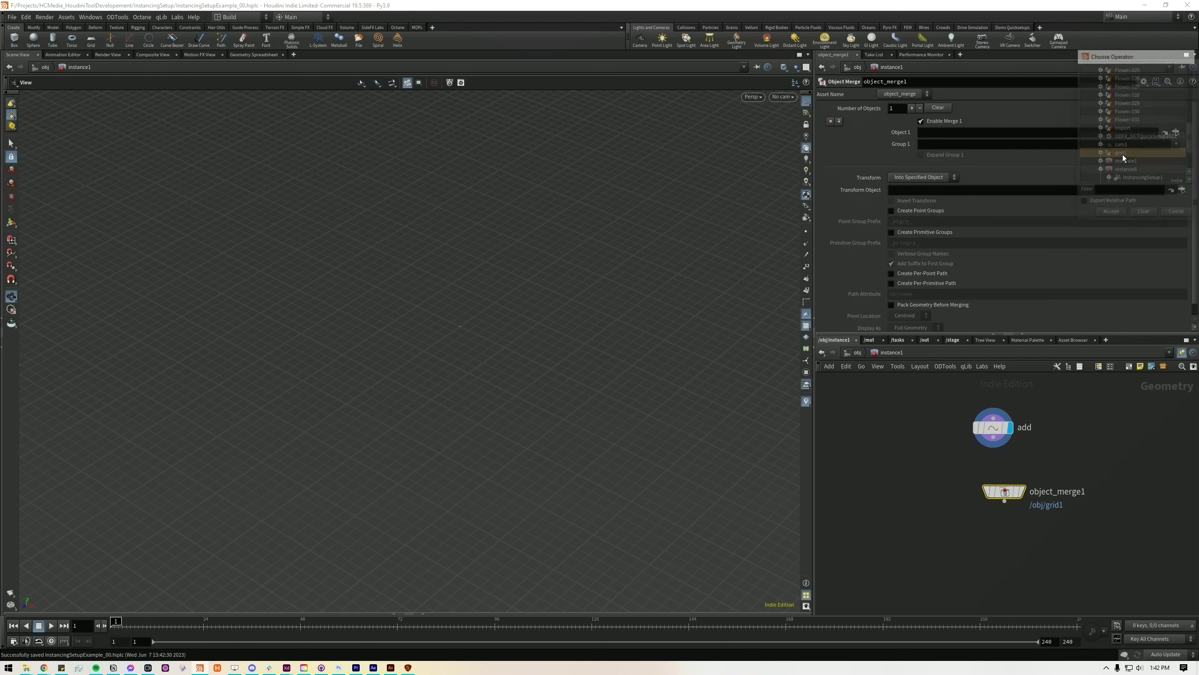
Display the Object Merge node and rearrange the network so the unused add node sits apart to its right.
{"action": "left_click", "coordinate": [1023, 493]}
{"action": "left_click_drag", "start_coordinate": [1006, 494], "coordinate": [928, 461]}
{"action": "left_click_drag", "start_coordinate": [993, 429], "coordinate": [1093, 420]}
{"action": "left_click_drag", "start_coordinate": [927, 465], "coordinate": [934, 426]}
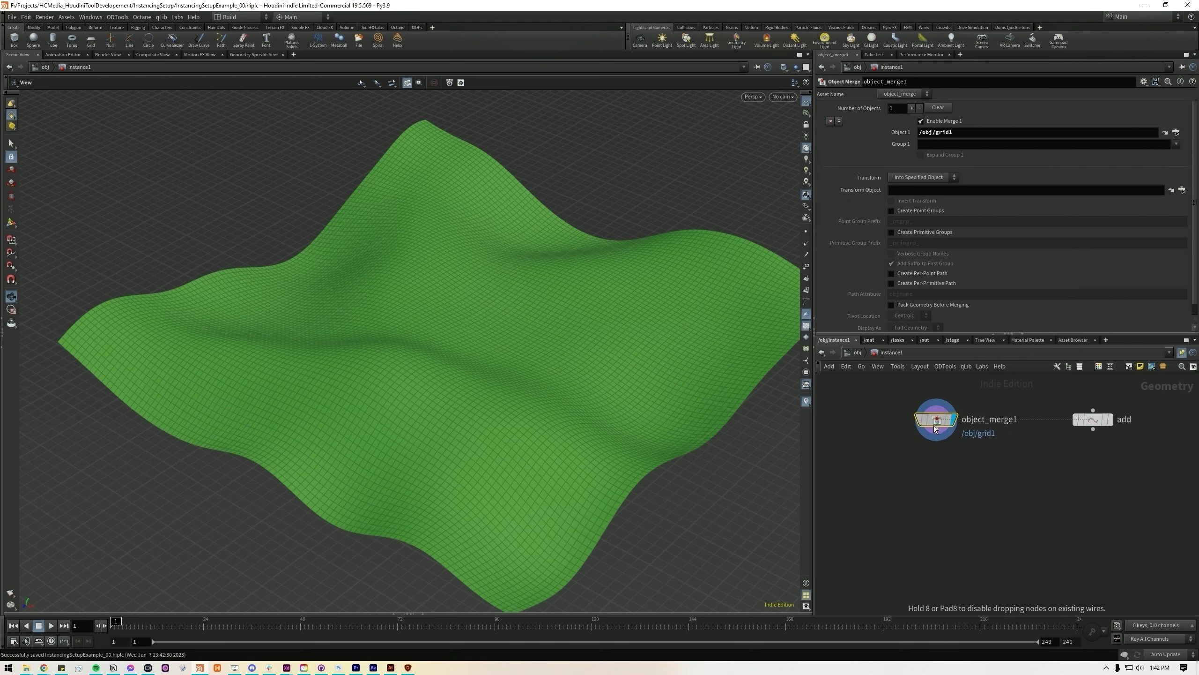
Add a Scatter and Align node fed by the Object Merge and make it the displayed node.
{"action": "key", "text": "Tab"}
{"action": "type", "text": "scatter"}
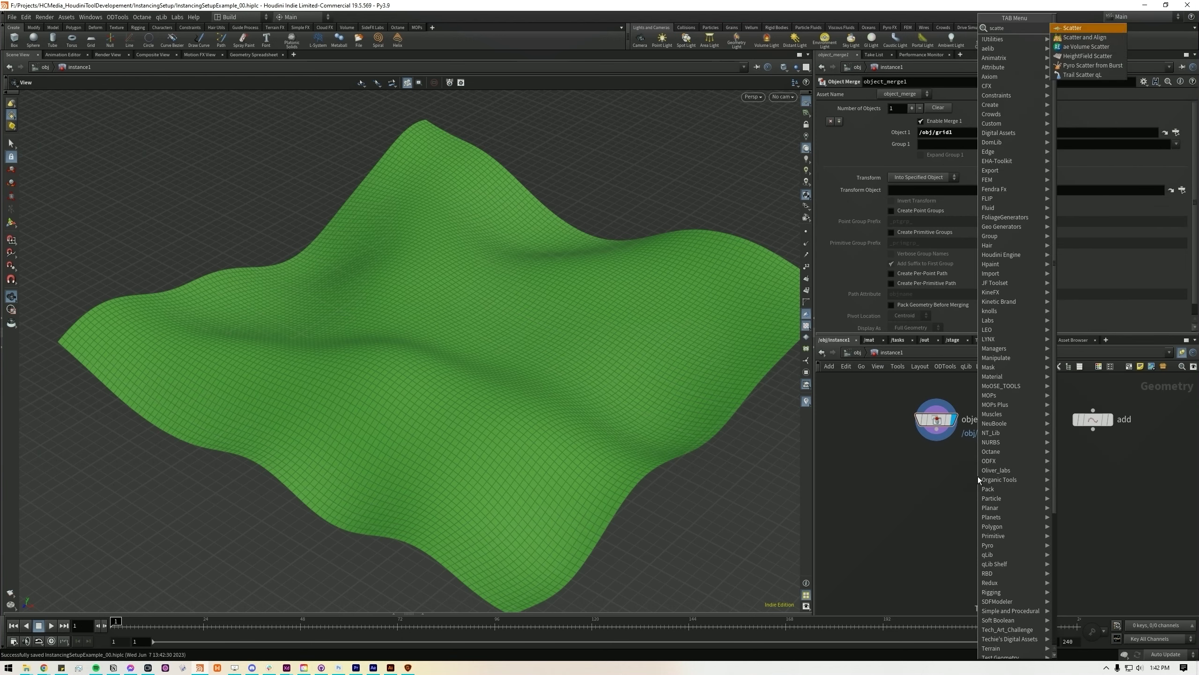
{"action": "key", "text": "Down"}
{"action": "key", "text": "Return"}
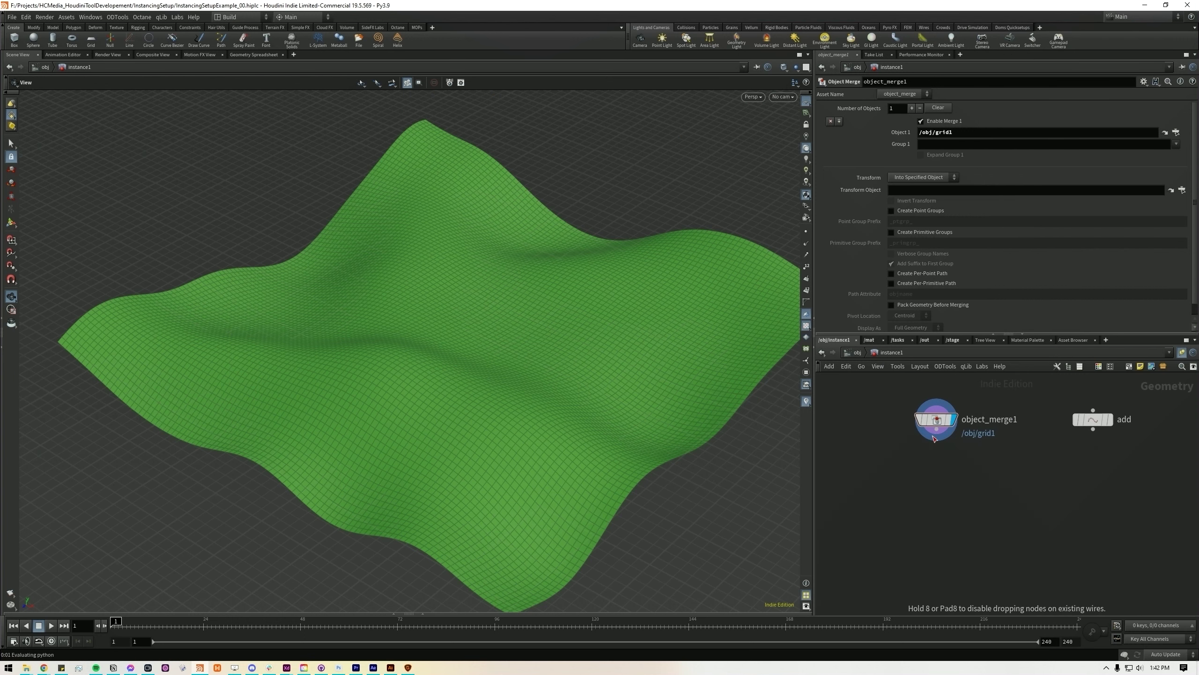
{"action": "left_click", "coordinate": [936, 469]}
{"action": "left_click", "coordinate": [953, 470]}
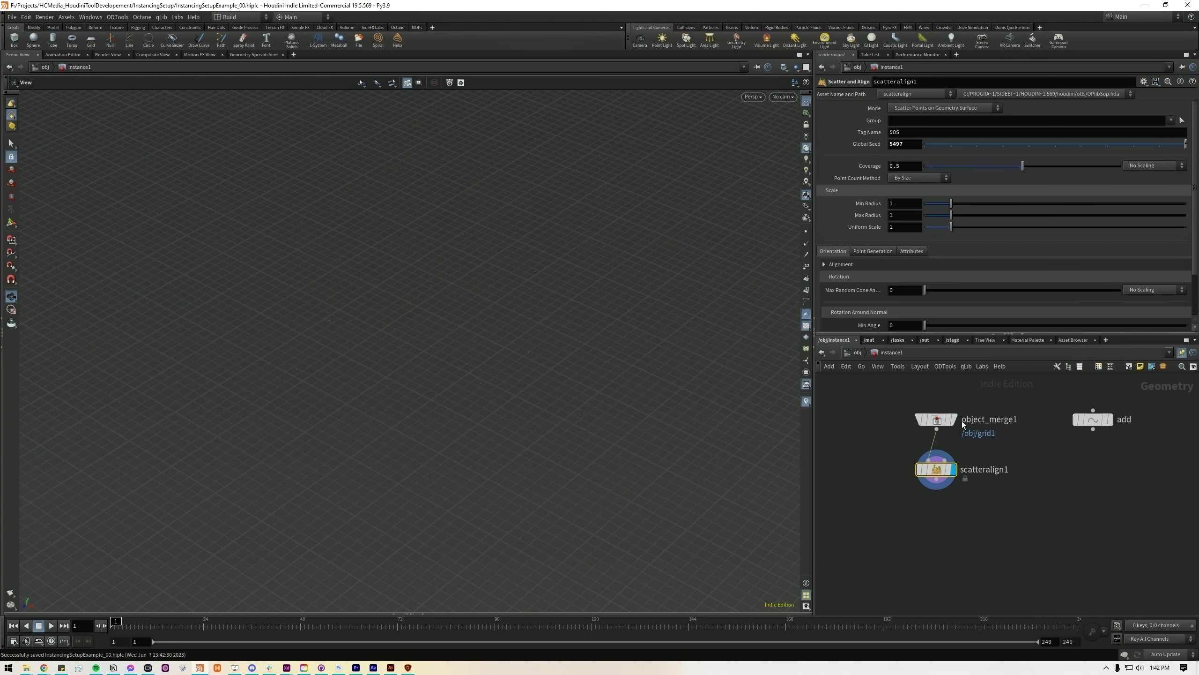
Set the Scatter and Align node's point count method to By Density with a Density Scale of 100.
{"action": "left_click", "coordinate": [923, 178]}
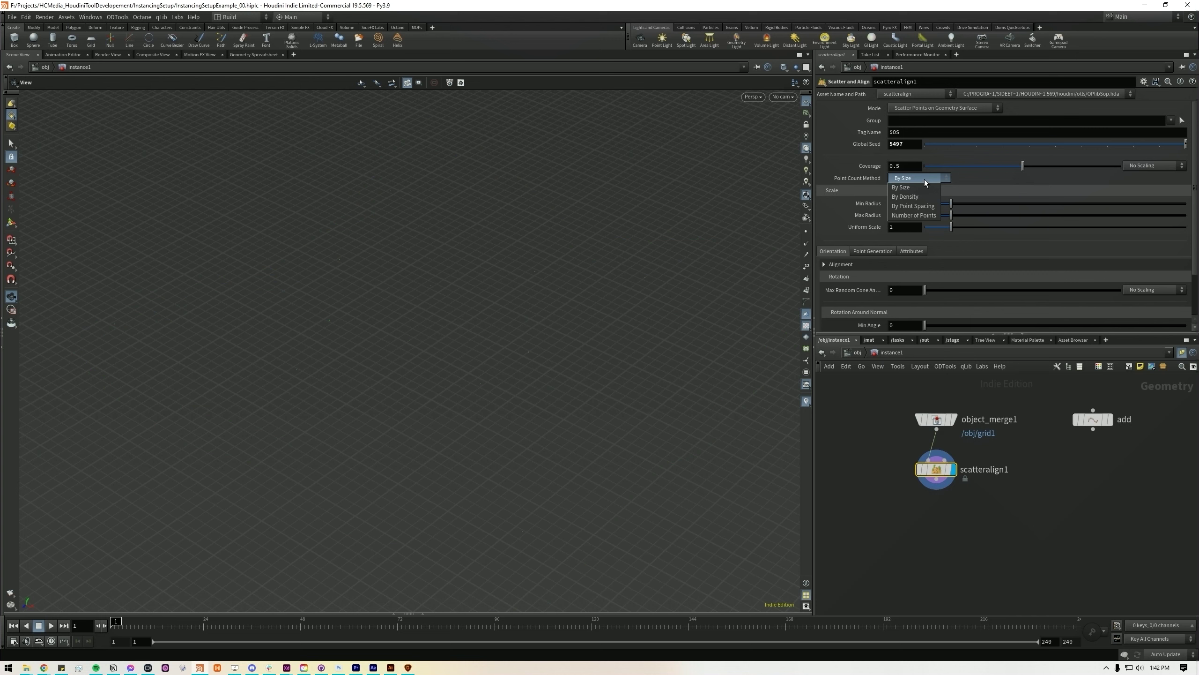
{"action": "left_click", "coordinate": [911, 206]}
{"action": "left_click_drag", "start_coordinate": [953, 202], "coordinate": [777, 199]}
{"action": "type", "text": "100"}
{"action": "key", "text": "Return"}
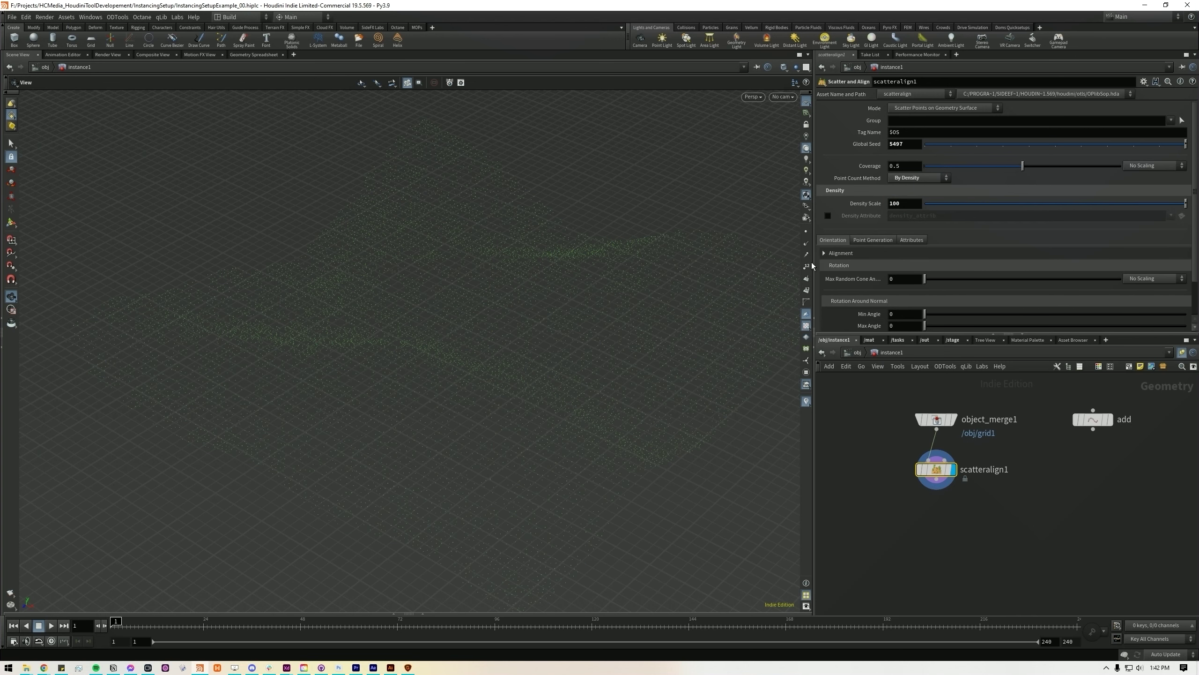
Check the Scatter and Align node's radius and orient attribute options, then return to its orientation settings.
{"action": "left_click", "coordinate": [910, 239]}
{"action": "scroll", "coordinate": [850, 250], "scroll_direction": "down", "scroll_amount": 1}
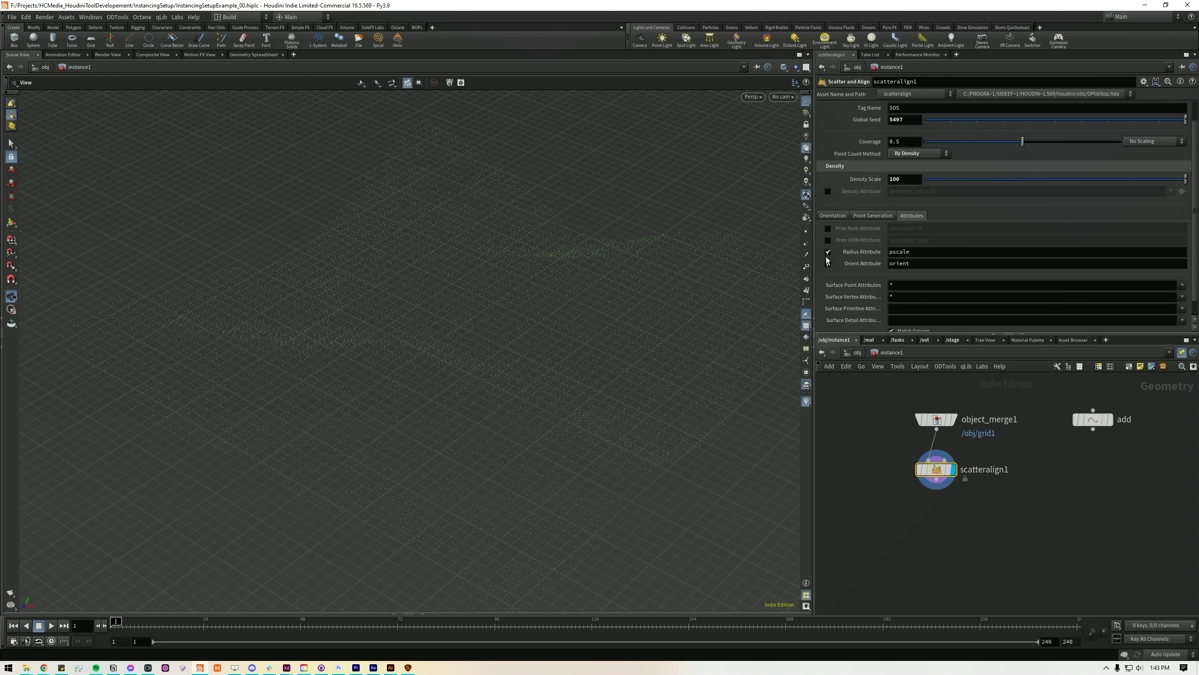
{"action": "left_click", "coordinate": [832, 217]}
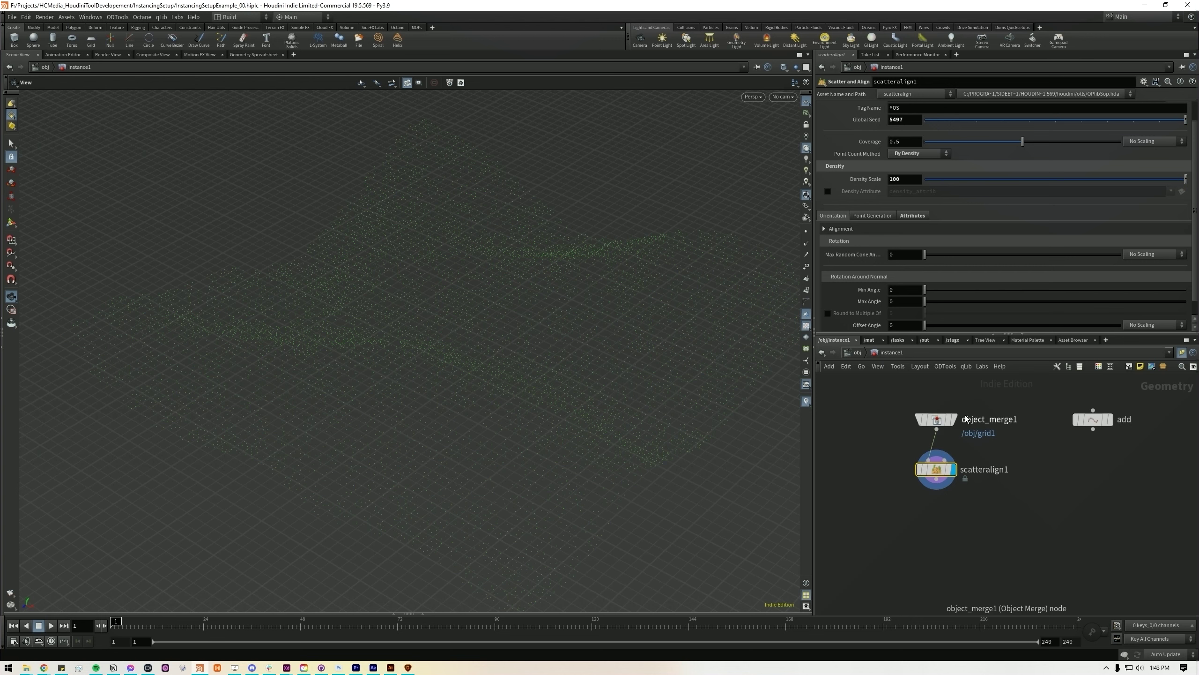
Add an Instancing Setup node, connect it below the Scatter and Align node and display it.
{"action": "left_click_drag", "start_coordinate": [936, 469], "coordinate": [937, 454]}
{"action": "key", "text": "Tab"}
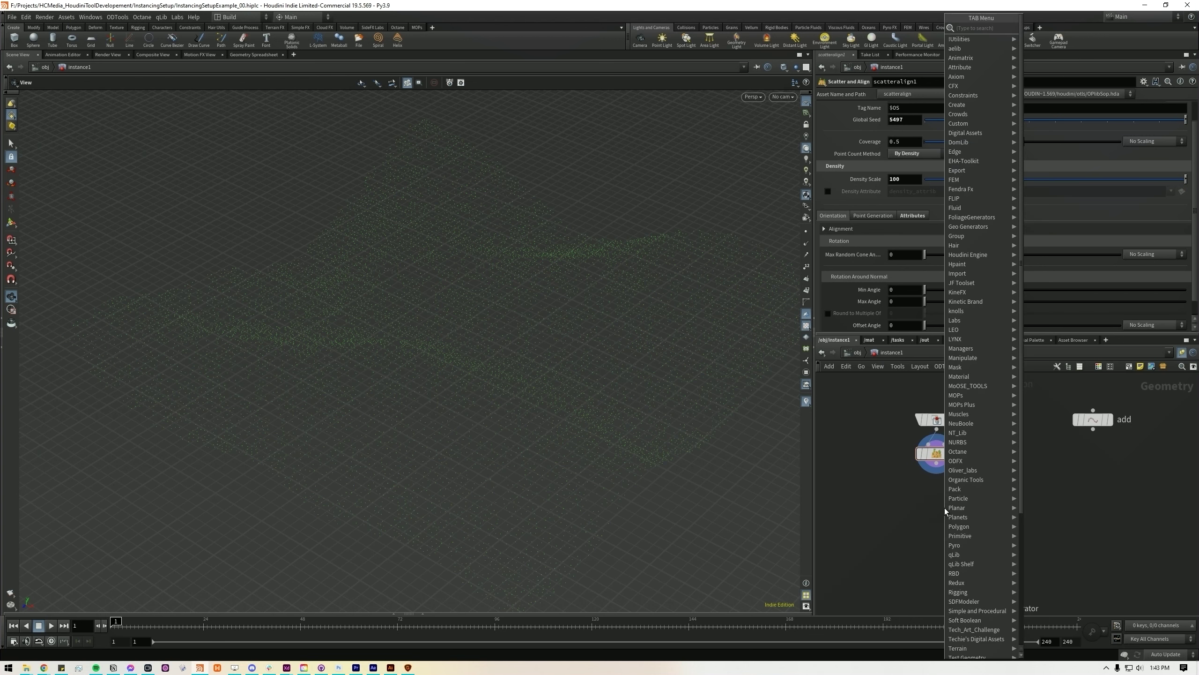
{"action": "type", "text": "insta"}
{"action": "key", "text": "Return"}
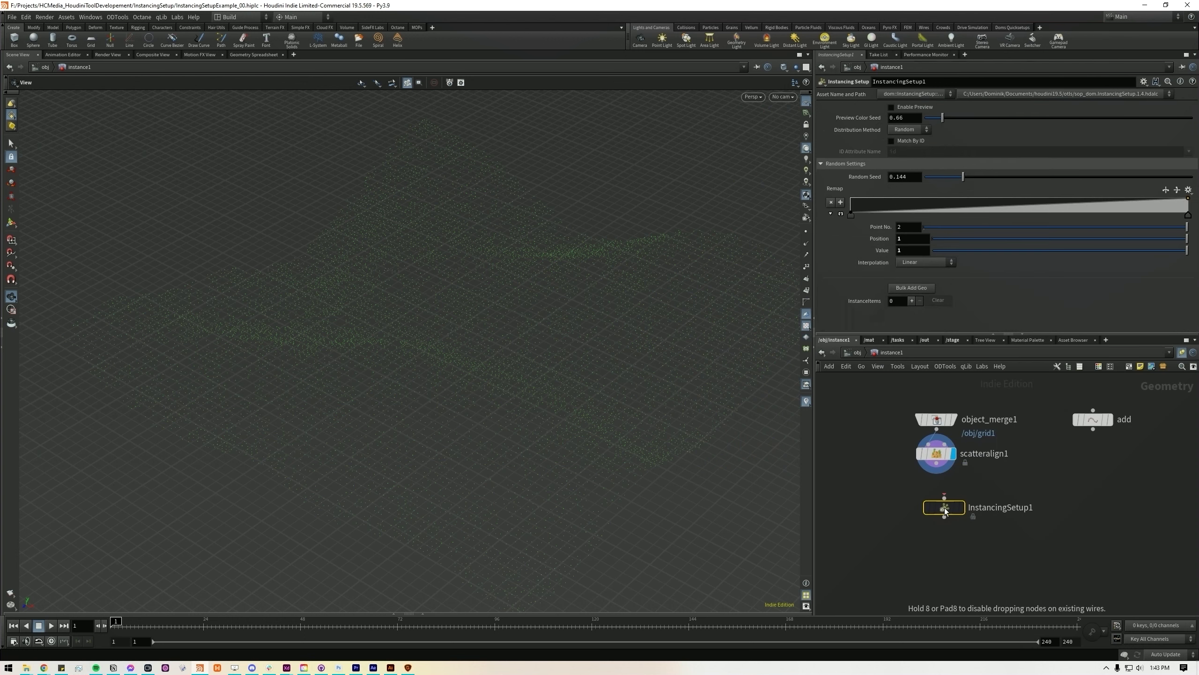
{"action": "left_click", "coordinate": [944, 509]}
{"action": "left_click_drag", "start_coordinate": [937, 463], "coordinate": [939, 500]}
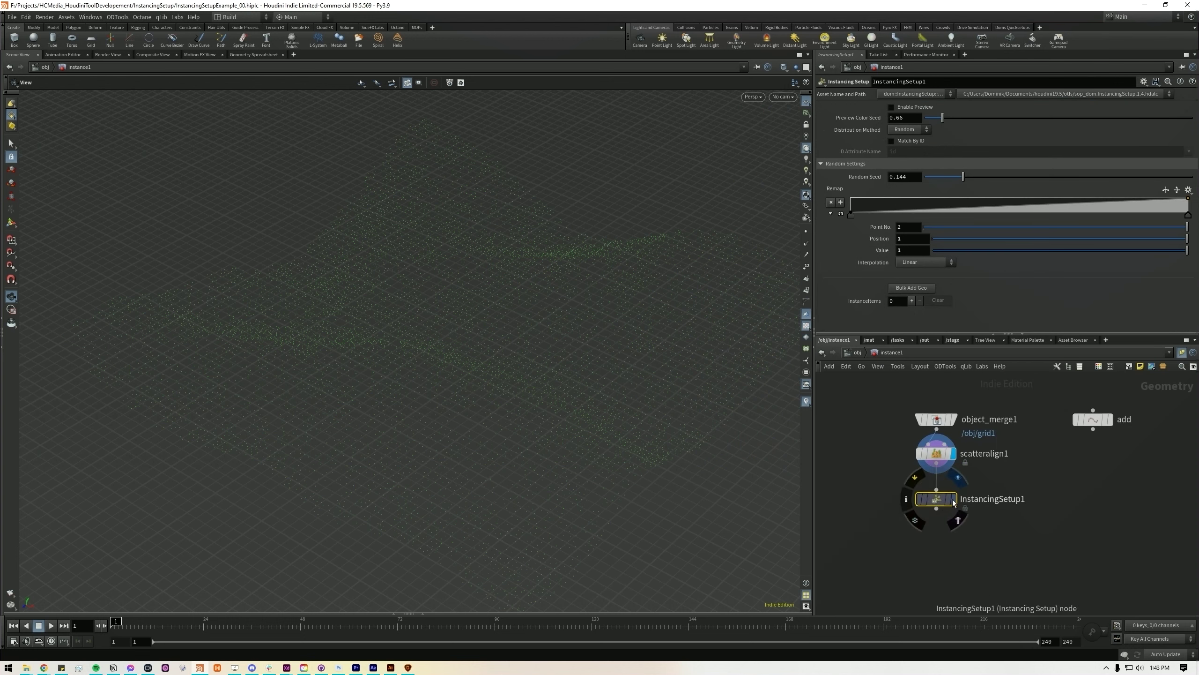
{"action": "left_click", "coordinate": [953, 500]}
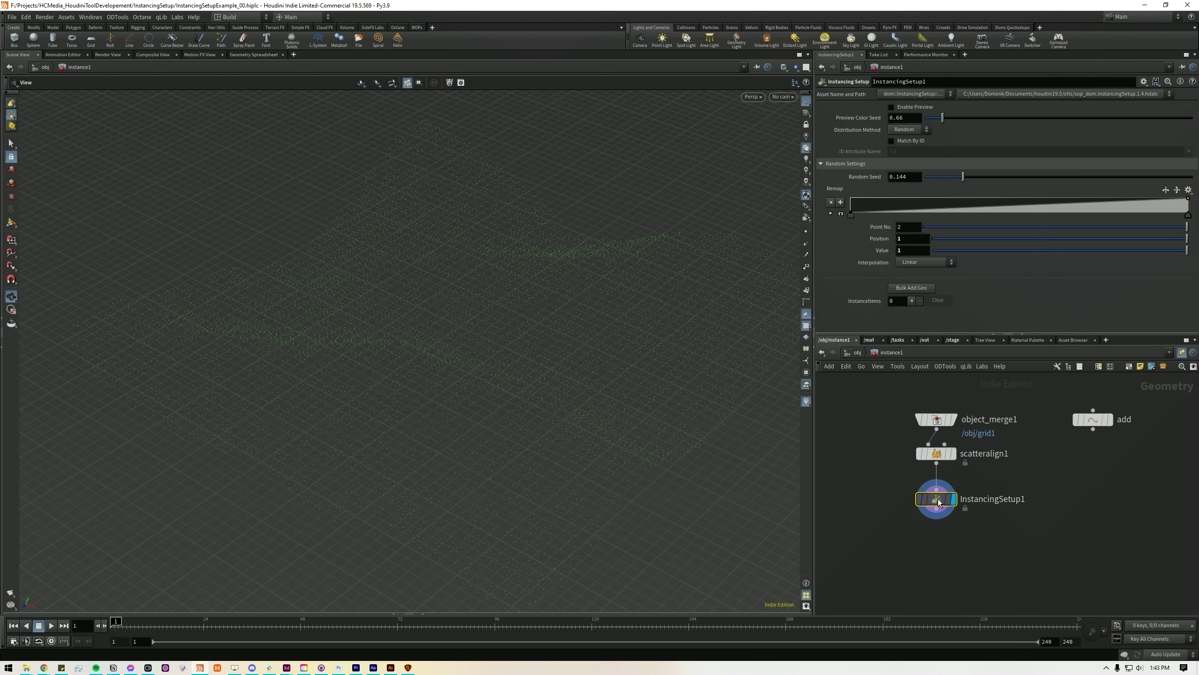
Bulk-add a range of the numbered Flower objects as instance geometry in InstancingSetup1, then return to the object level.
{"action": "left_click", "coordinate": [924, 290]}
{"action": "scroll", "coordinate": [917, 269], "scroll_direction": "down", "scroll_amount": 3}
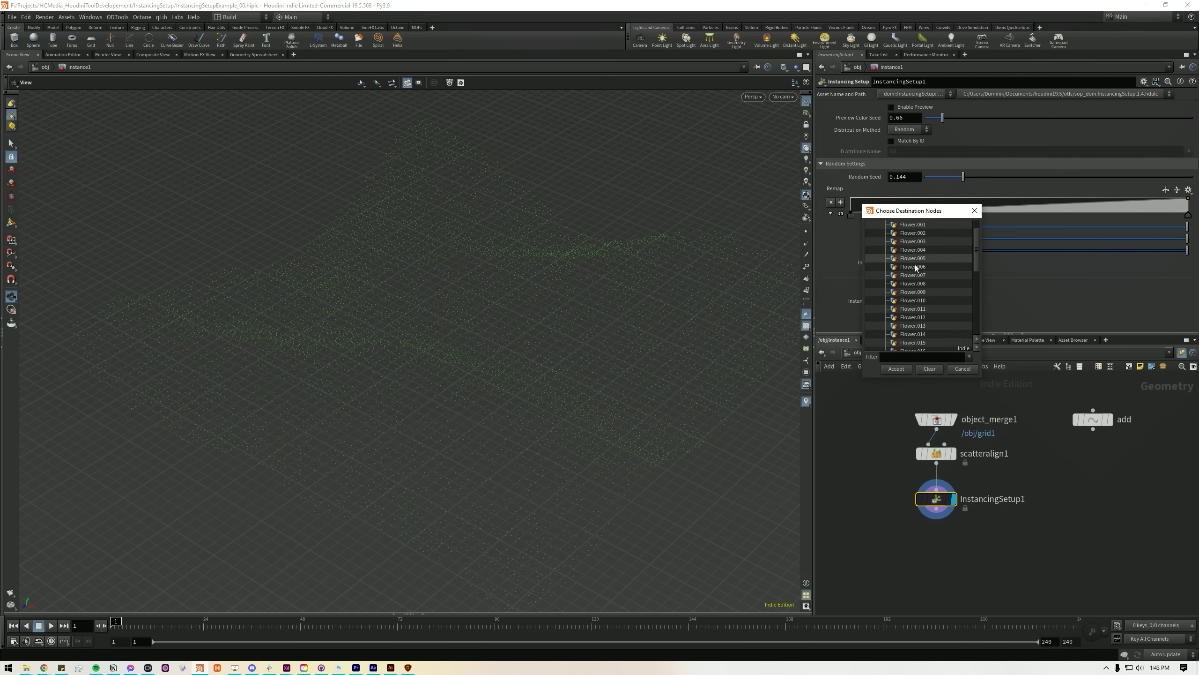
{"action": "left_click", "coordinate": [921, 283], "text": "shift"}
{"action": "scroll", "coordinate": [920, 283], "scroll_direction": "up", "scroll_amount": 2}
{"action": "scroll", "coordinate": [926, 293], "scroll_direction": "down", "scroll_amount": 3}
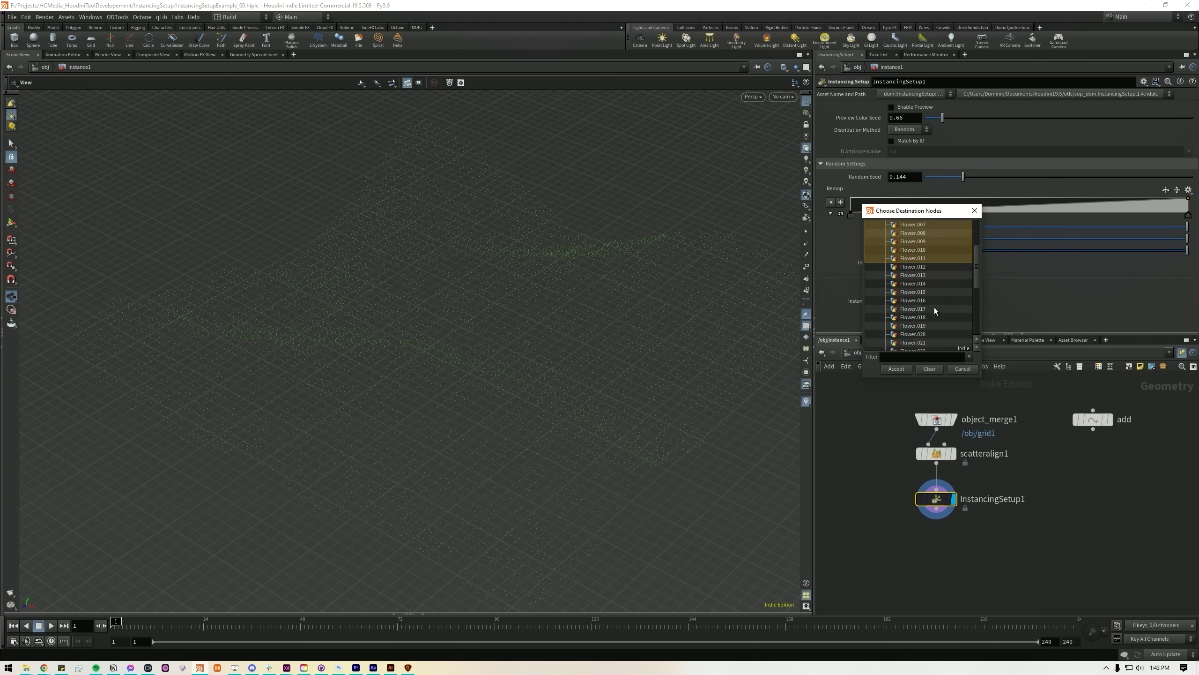
{"action": "left_click", "coordinate": [900, 370]}
{"action": "left_click", "coordinate": [884, 463]}
{"action": "left_click", "coordinate": [864, 352]}
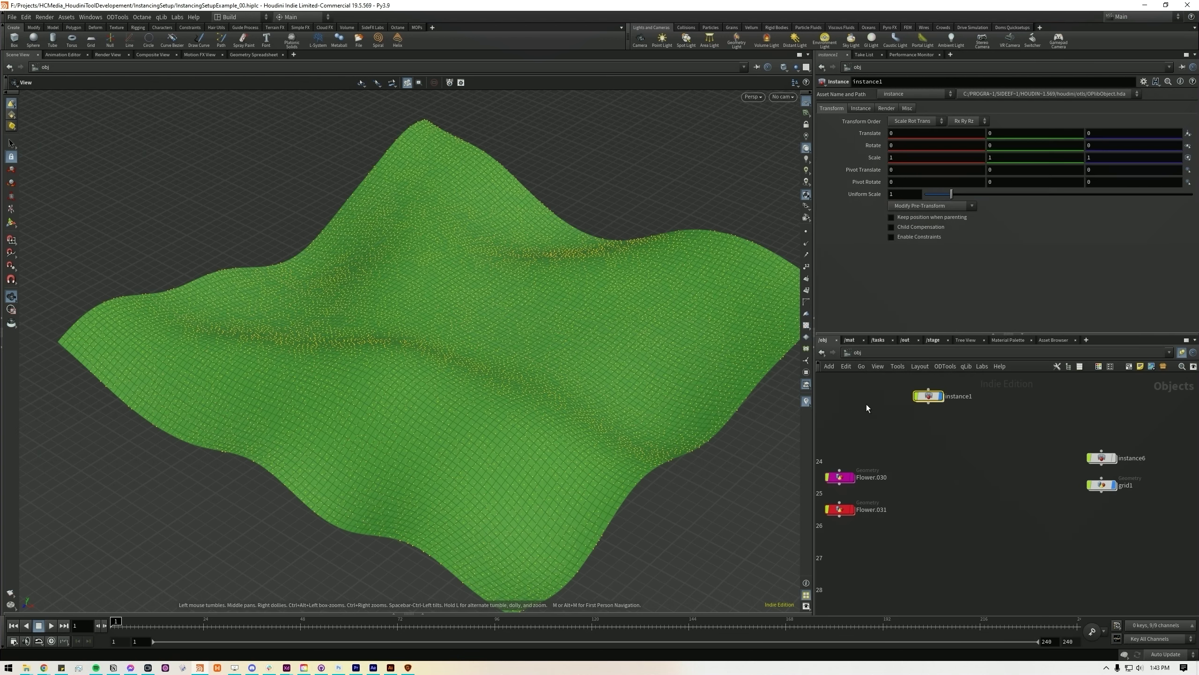
Set the Point Instancing option of the instance1 object to Fast point instancing.
{"action": "left_click_drag", "start_coordinate": [989, 439], "coordinate": [897, 380]}
{"action": "left_click", "coordinate": [861, 109]}
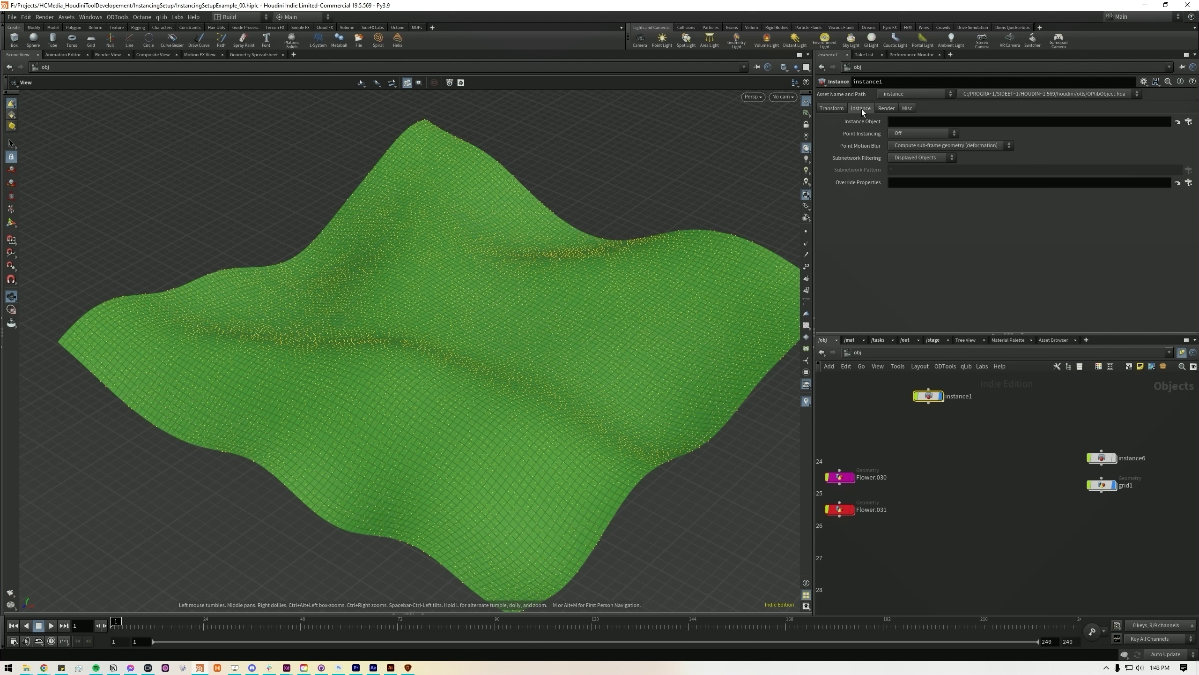
{"action": "left_click", "coordinate": [893, 133]}
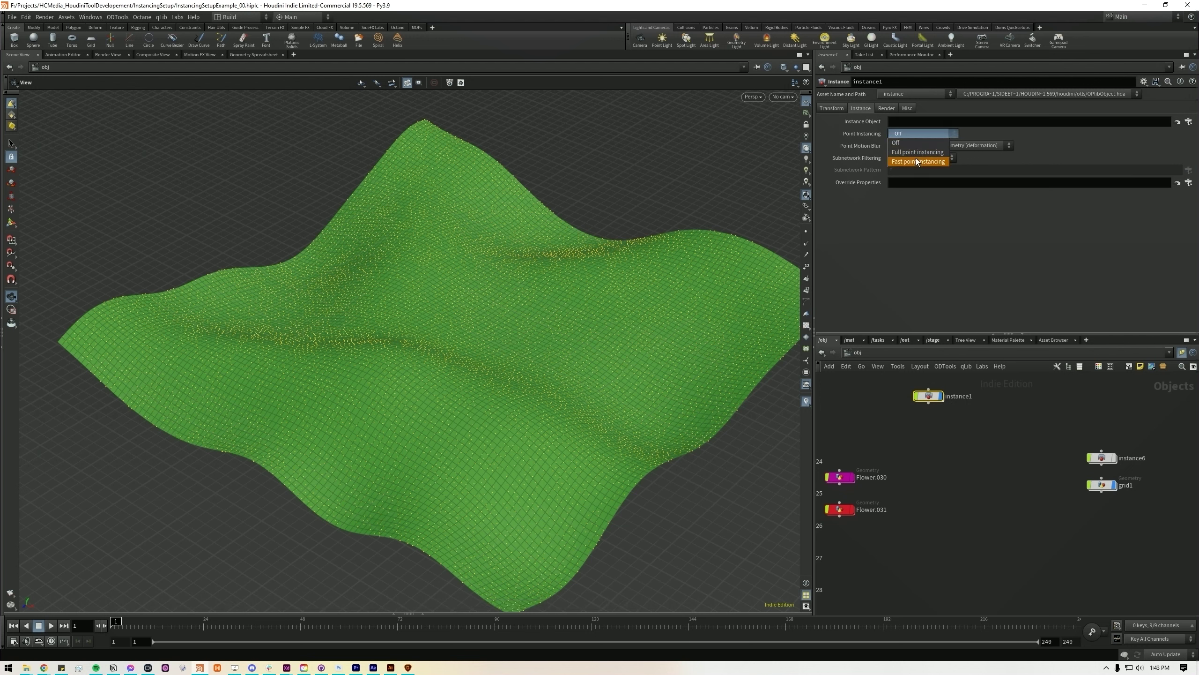
{"action": "left_click", "coordinate": [917, 161]}
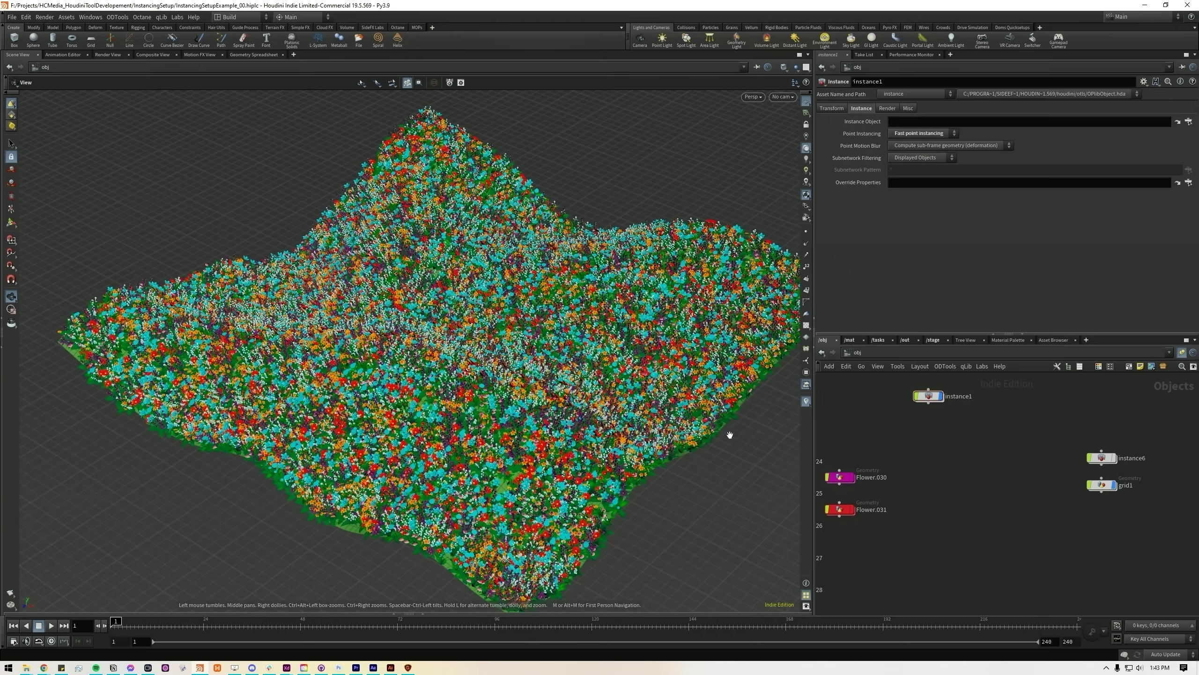
Examine the instanced flowers on the terrain up close and from an overview.
{"action": "right_click_drag", "start_coordinate": [513, 377], "coordinate": [787, 327]}
{"action": "left_click_drag", "start_coordinate": [786, 326], "coordinate": [597, 361]}
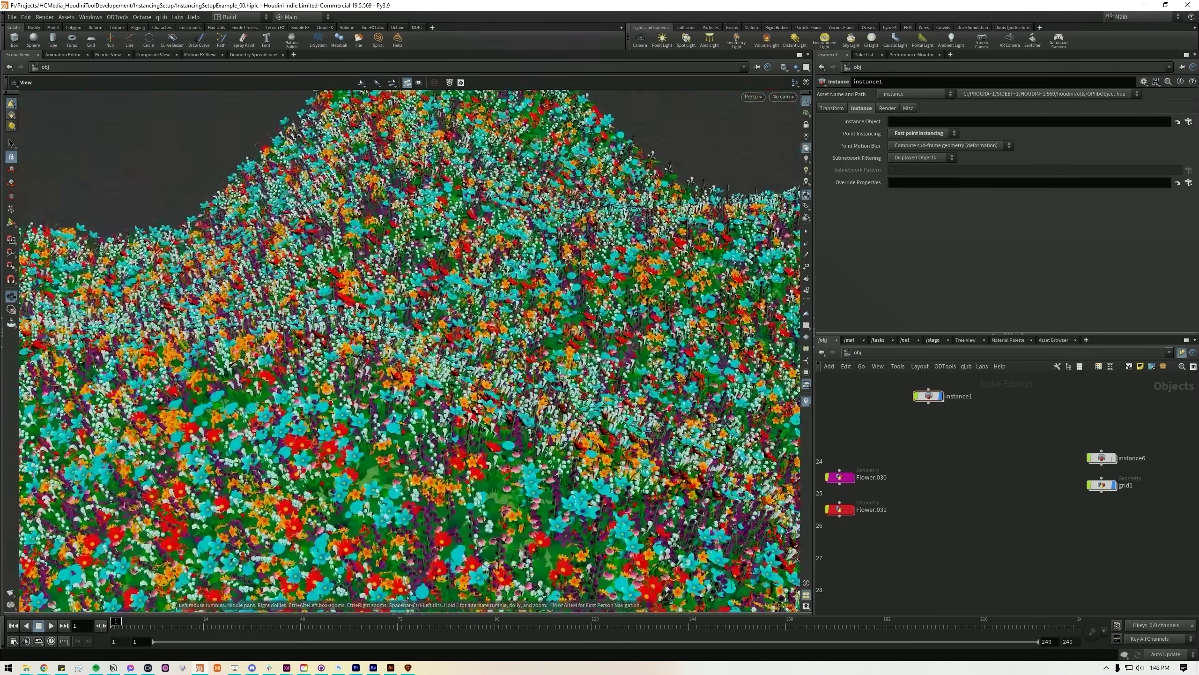
{"action": "right_click_drag", "start_coordinate": [596, 362], "coordinate": [489, 395]}
{"action": "left_click_drag", "start_coordinate": [489, 395], "coordinate": [445, 394]}
{"action": "right_click_drag", "start_coordinate": [444, 395], "coordinate": [472, 385]}
{"action": "left_click_drag", "start_coordinate": [472, 385], "coordinate": [465, 379]}
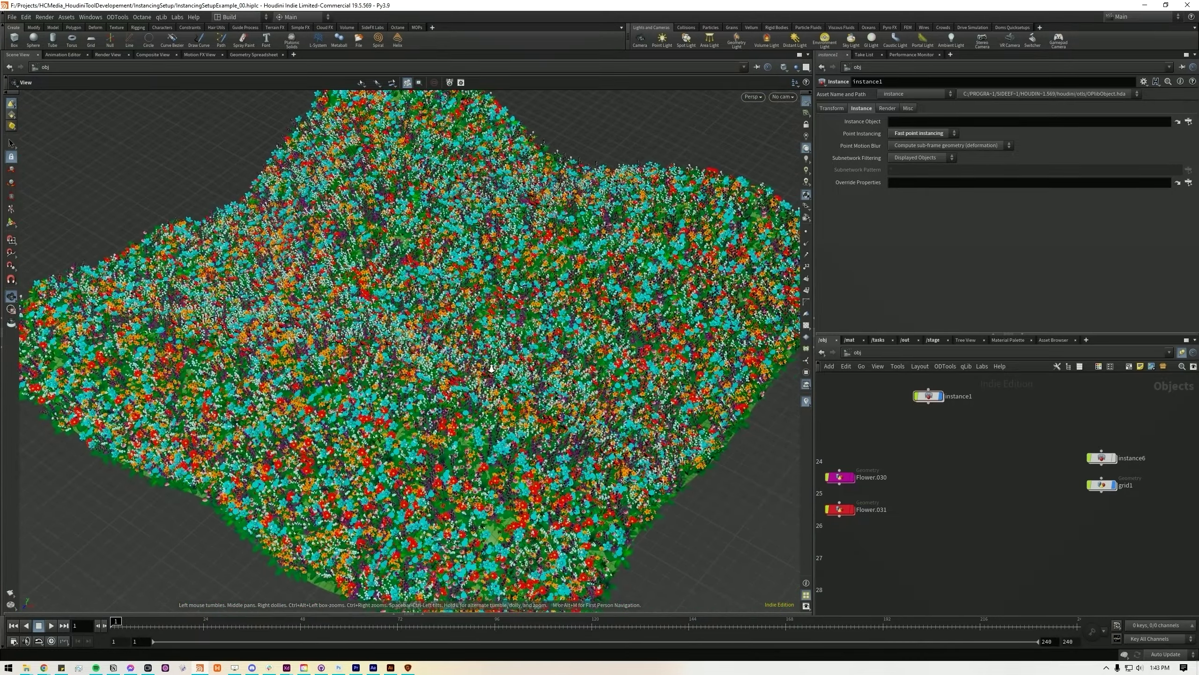
{"action": "right_click_drag", "start_coordinate": [492, 371], "coordinate": [510, 363]}
{"action": "left_click_drag", "start_coordinate": [510, 363], "coordinate": [505, 366]}
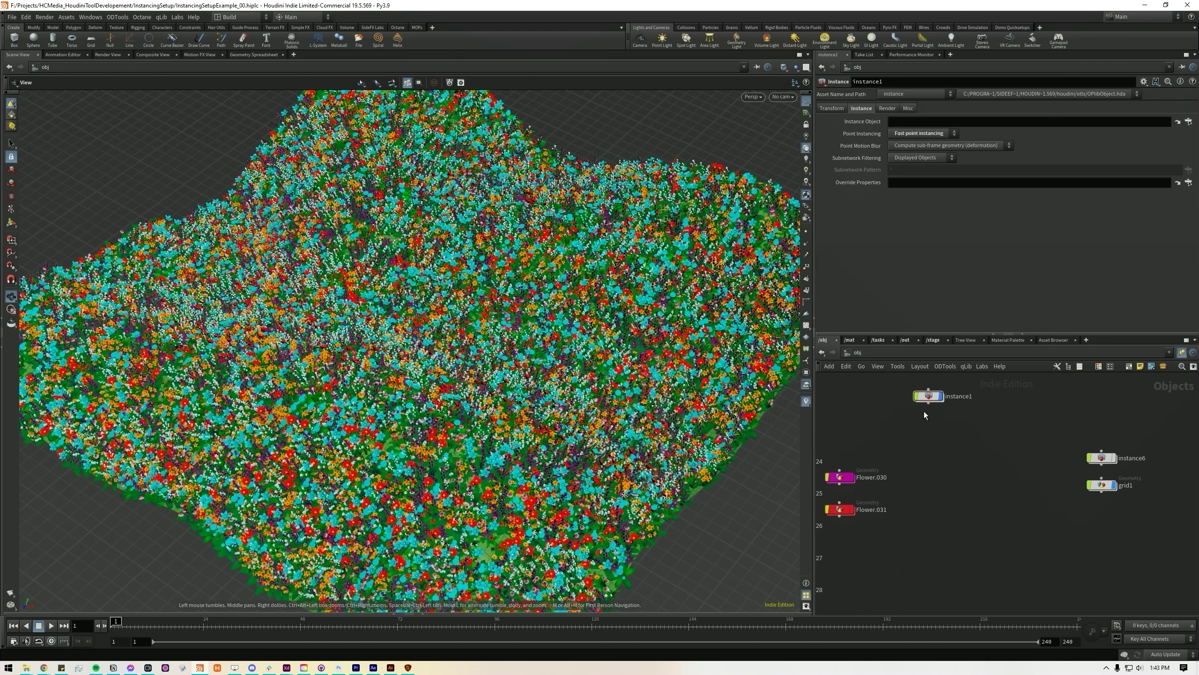
Enable the preview on InstancingSetup1 inside instance1, then return to the object level.
{"action": "double_click", "coordinate": [929, 395]}
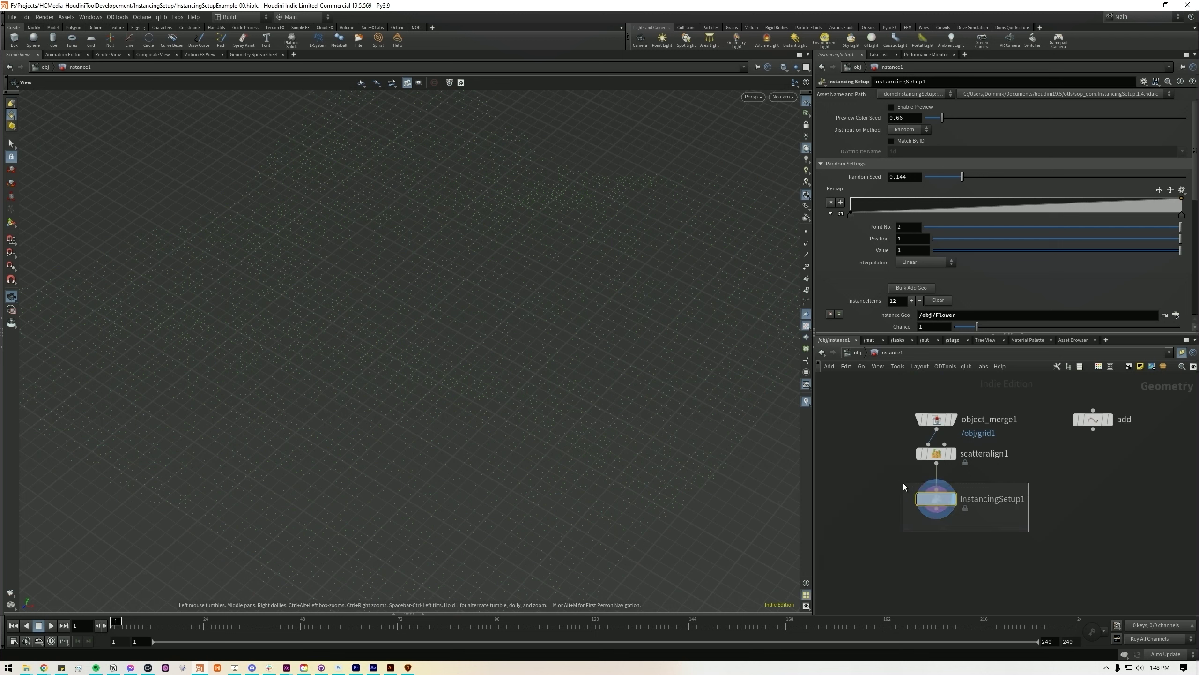
{"action": "left_click", "coordinate": [890, 108]}
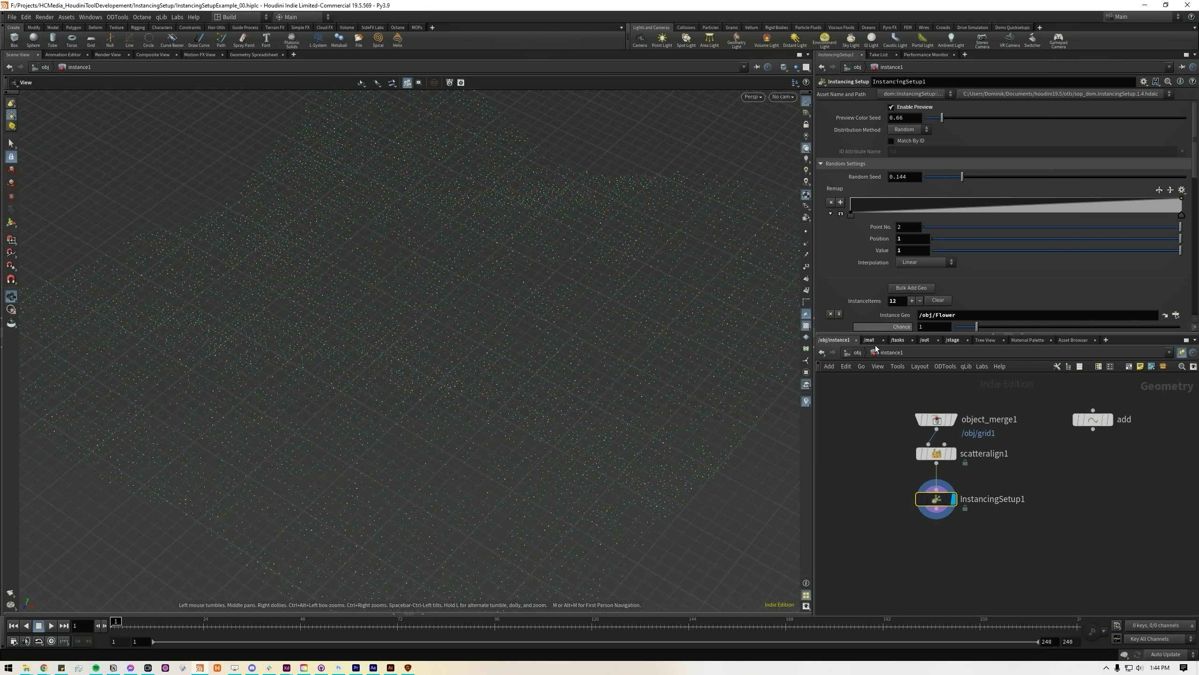
{"action": "left_click", "coordinate": [857, 353]}
{"action": "left_click", "coordinate": [918, 476]}
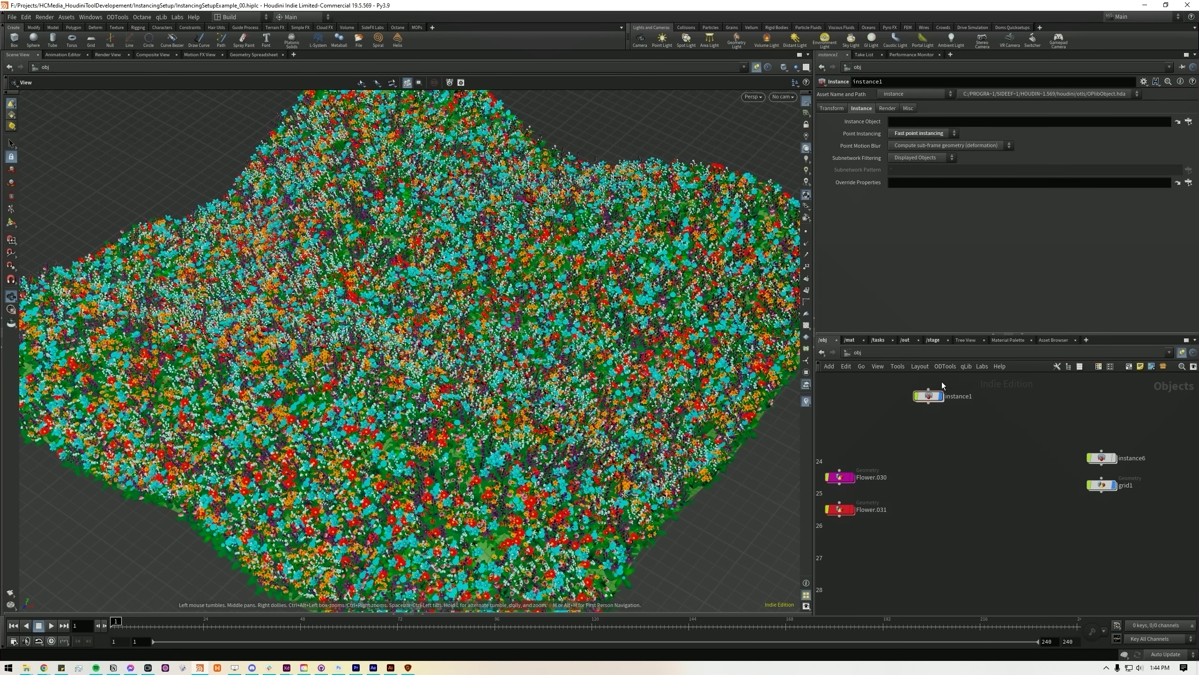
Keep the viewport at the object level while opening instance1's network, and set InstancingSetup1's Random Seed to 0.327.
{"action": "double_click", "coordinate": [928, 395]}
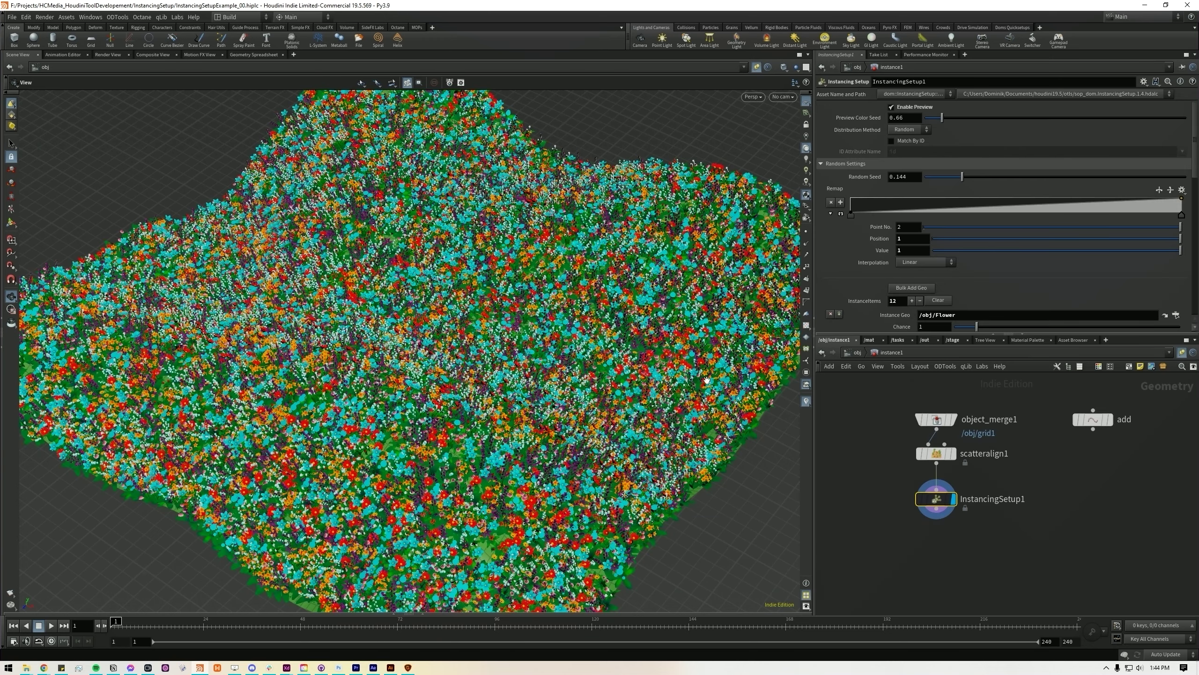
{"action": "left_click_drag", "start_coordinate": [870, 481], "coordinate": [1004, 548]}
{"action": "left_click", "coordinate": [1010, 550]}
{"action": "left_click_drag", "start_coordinate": [962, 177], "coordinate": [1183, 194]}
Try Chance values of 10 and 500 for the /obj/Flower instance item.
{"action": "scroll", "coordinate": [969, 251], "scroll_direction": "down", "scroll_amount": 3}
{"action": "scroll", "coordinate": [970, 251], "scroll_direction": "down", "scroll_amount": 2}
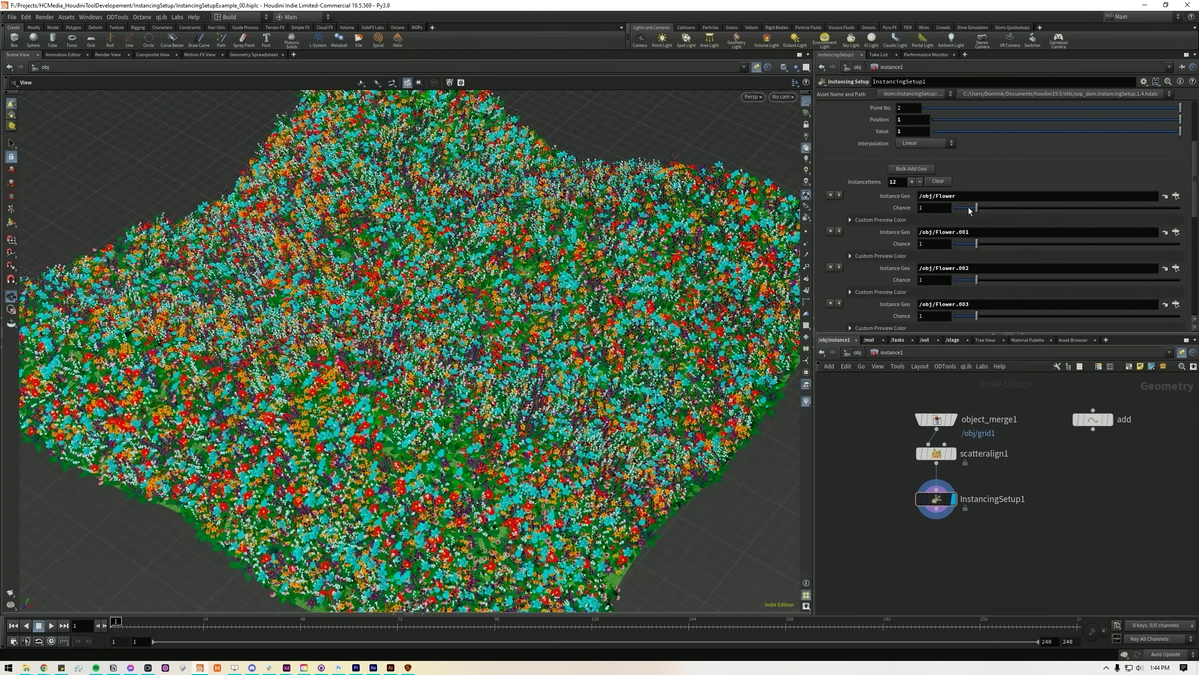
{"action": "left_click_drag", "start_coordinate": [977, 208], "coordinate": [1067, 208]}
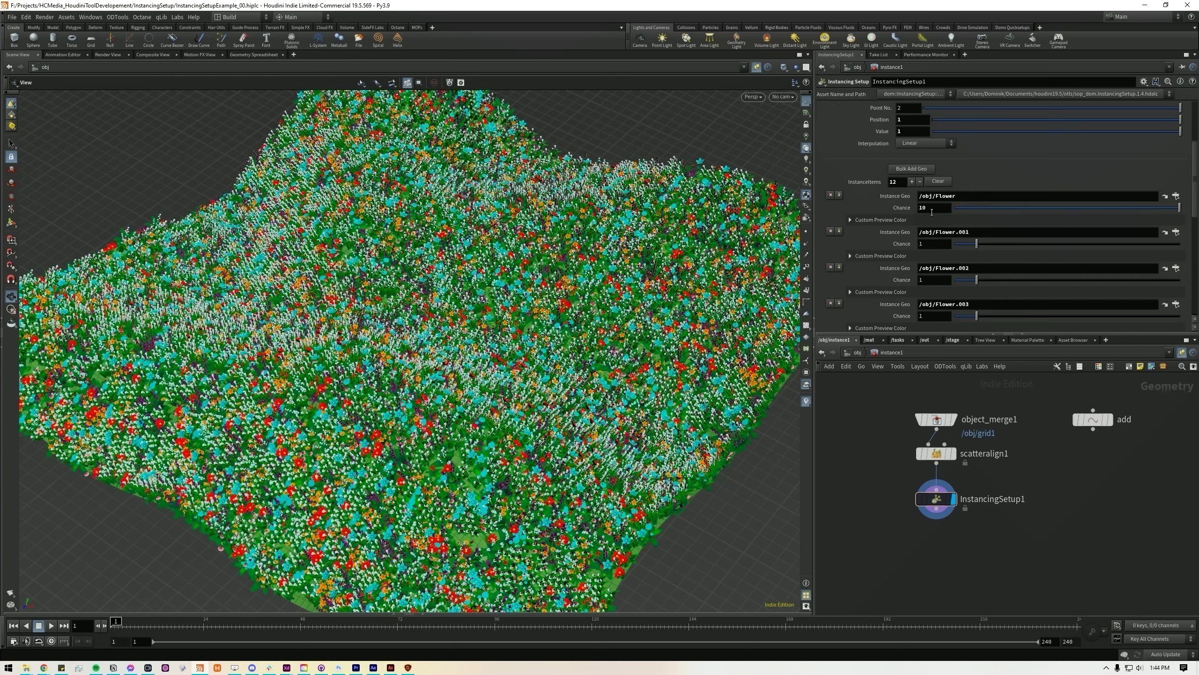
{"action": "middle_click_drag", "start_coordinate": [931, 208], "coordinate": [1087, 206]}
{"action": "left_click_drag", "start_coordinate": [1087, 206], "coordinate": [845, 211]}
{"action": "type", "text": "500"}
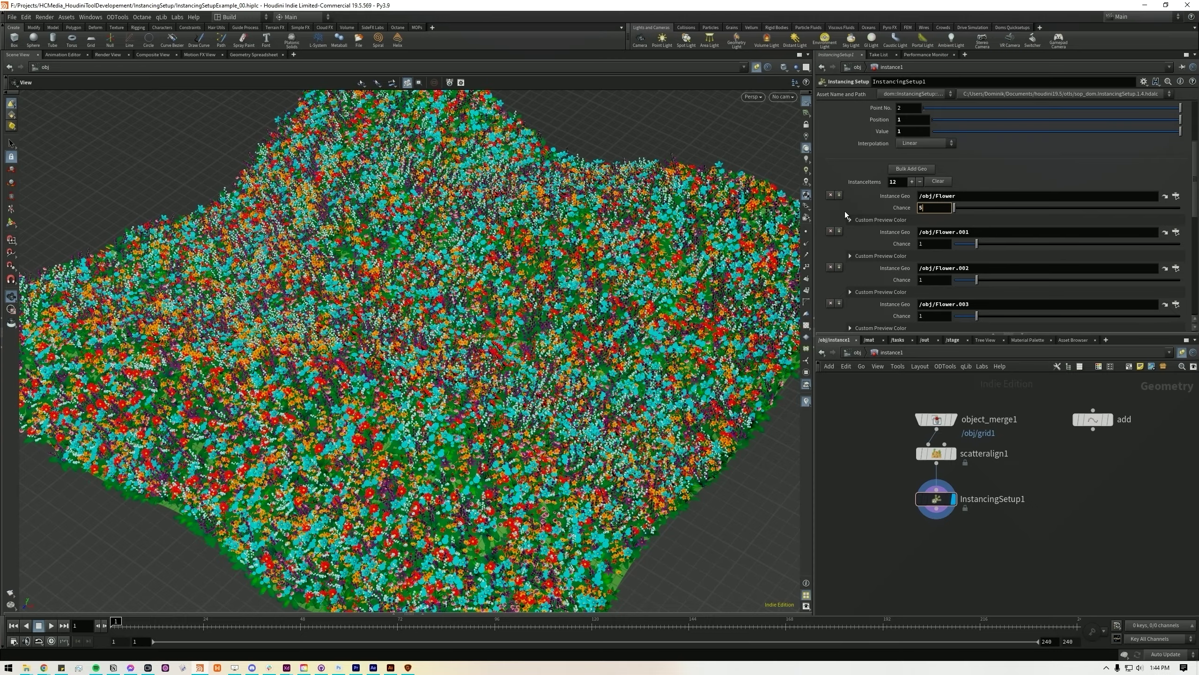
{"action": "key", "text": "Return"}
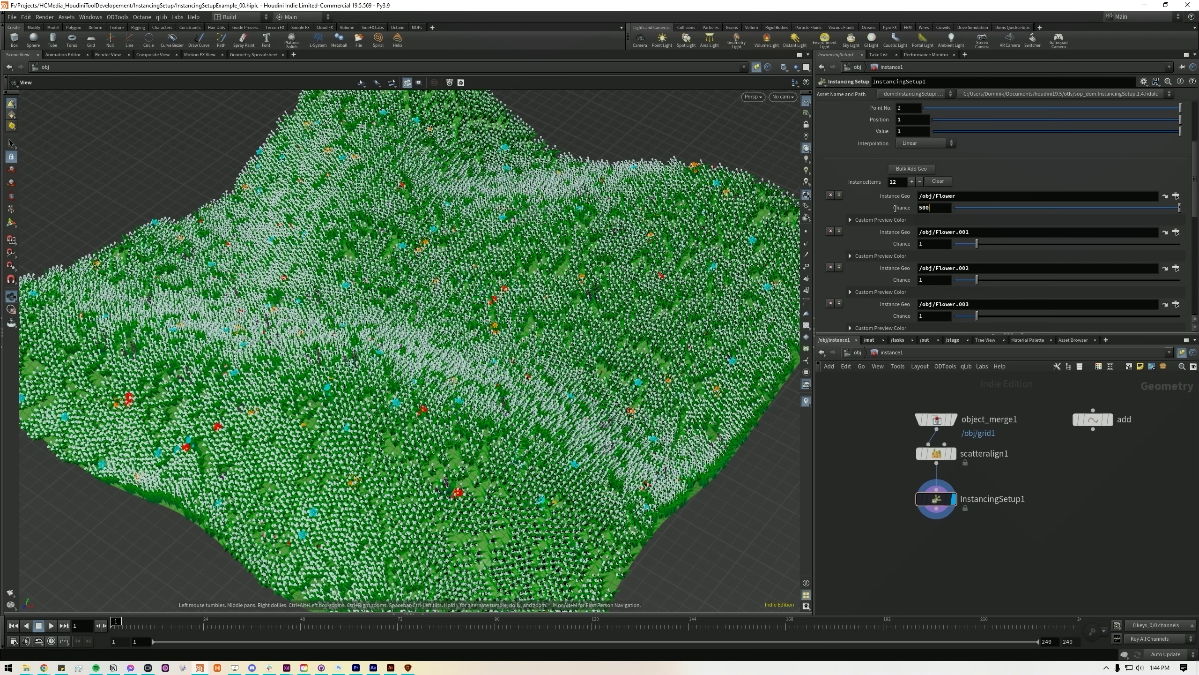
Set the Chance of the /obj/Flower instance item back to 1.
{"action": "left_click_drag", "start_coordinate": [895, 208], "coordinate": [863, 220]}
{"action": "type", "text": "1"}
{"action": "key", "text": "Return"}
Switch InstancingSetup1's Distribution Method to Noise with an Element Size of 2.93 and an Offset of 3.21.
{"action": "scroll", "coordinate": [964, 268], "scroll_direction": "up", "scroll_amount": 5}
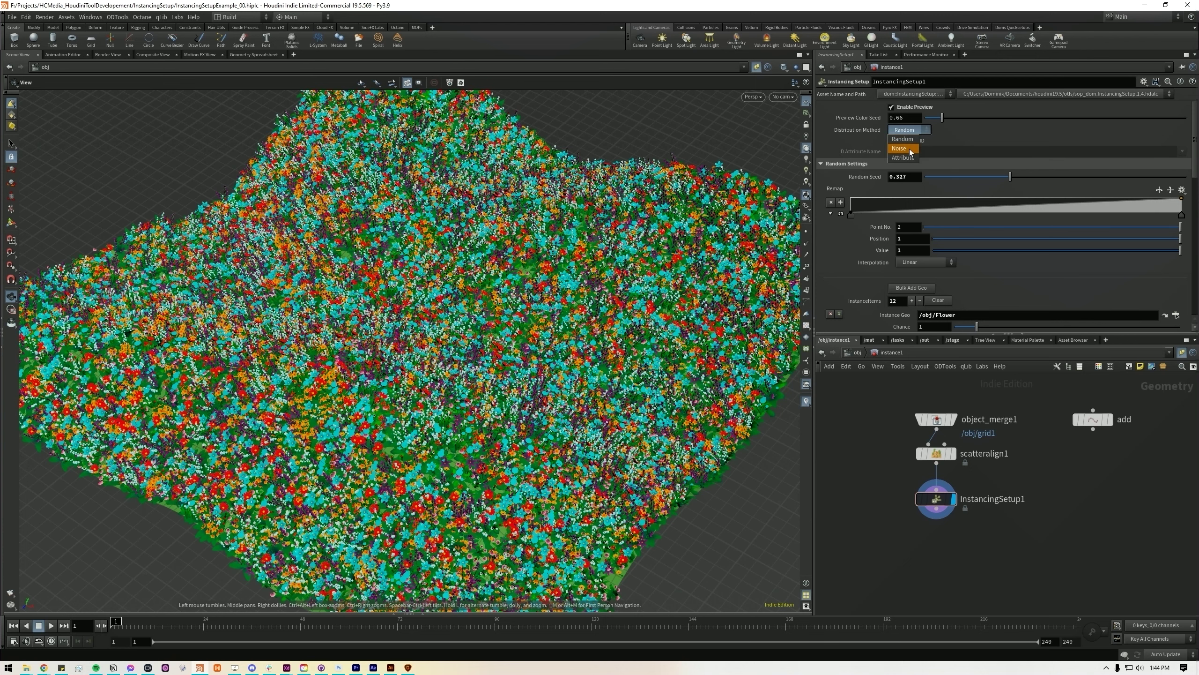
{"action": "left_click", "coordinate": [909, 148]}
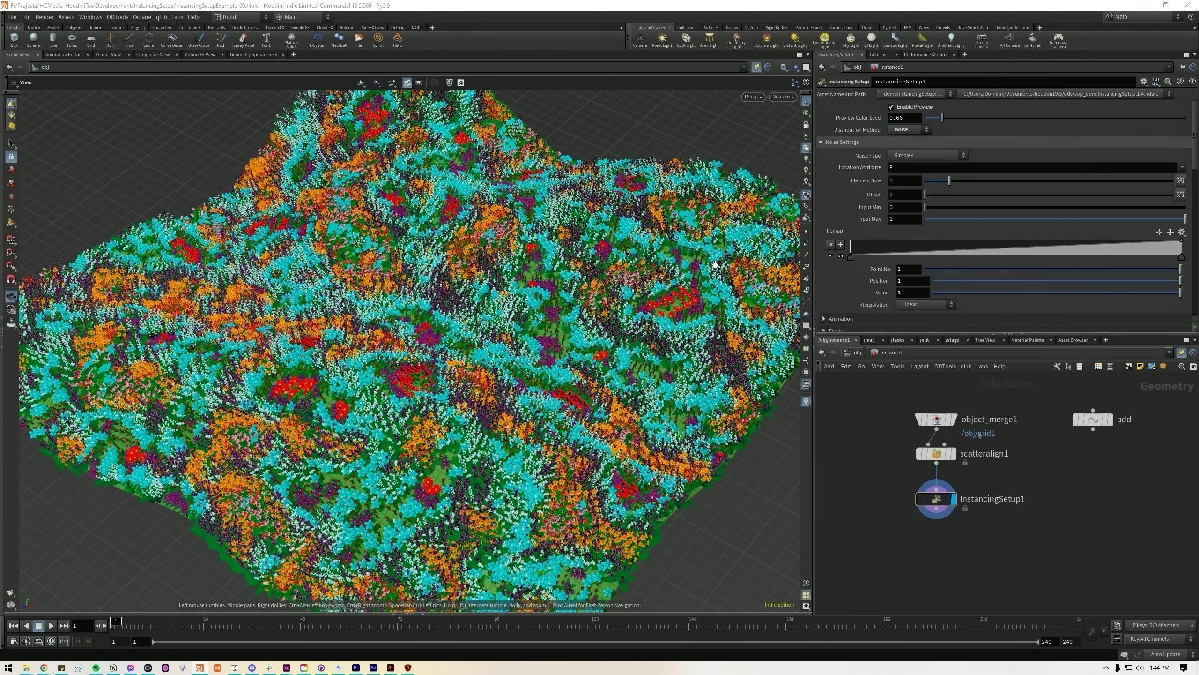
{"action": "left_click_drag", "start_coordinate": [950, 186], "coordinate": [897, 215]}
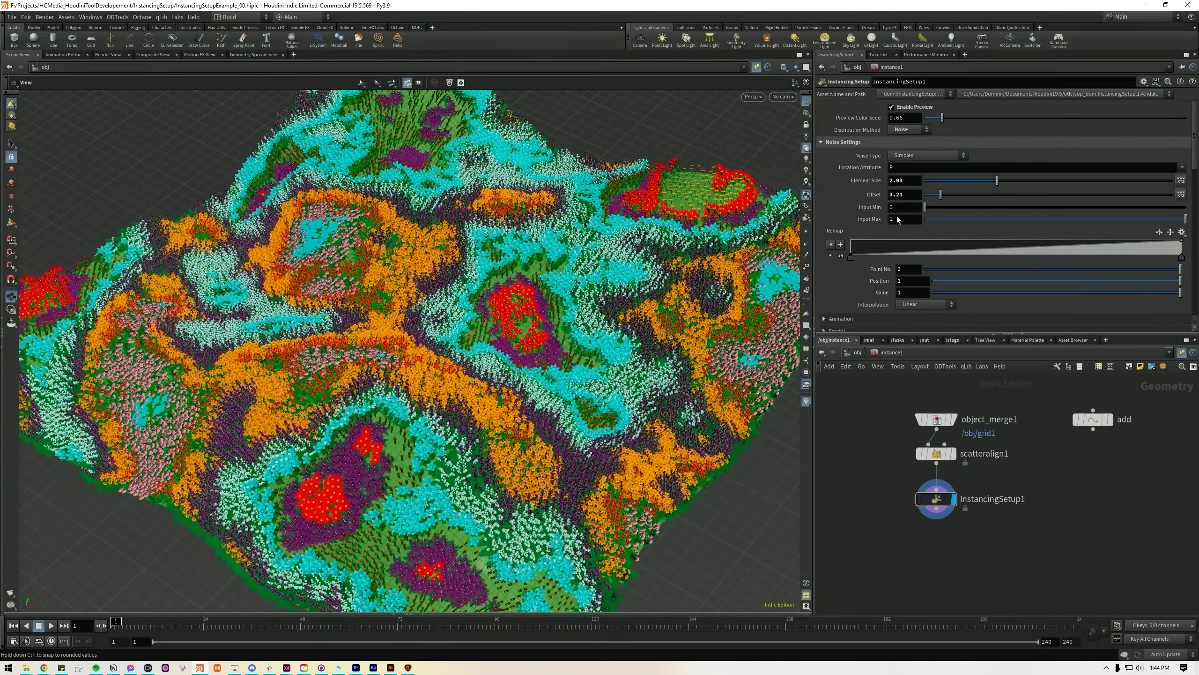
Set the noise type to Worley Cellular F2-F1 and the Fractal Type to None.
{"action": "left_click", "coordinate": [926, 156]}
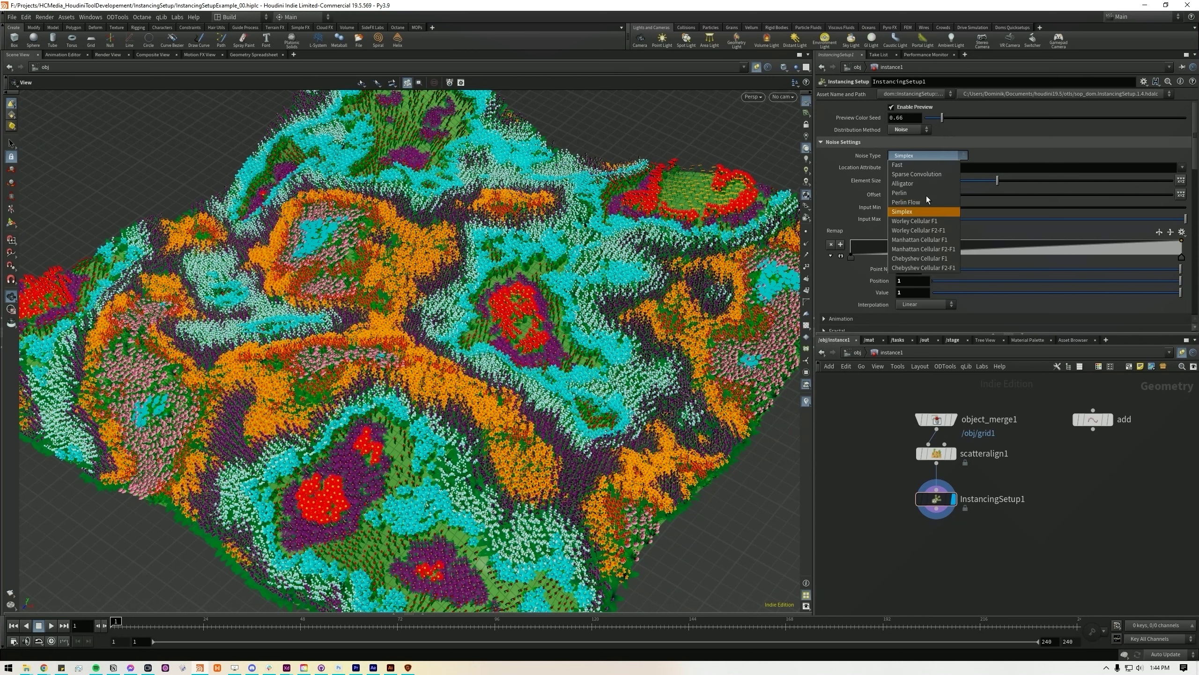
{"action": "left_click", "coordinate": [919, 229]}
{"action": "scroll", "coordinate": [964, 228], "scroll_direction": "down", "scroll_amount": 3}
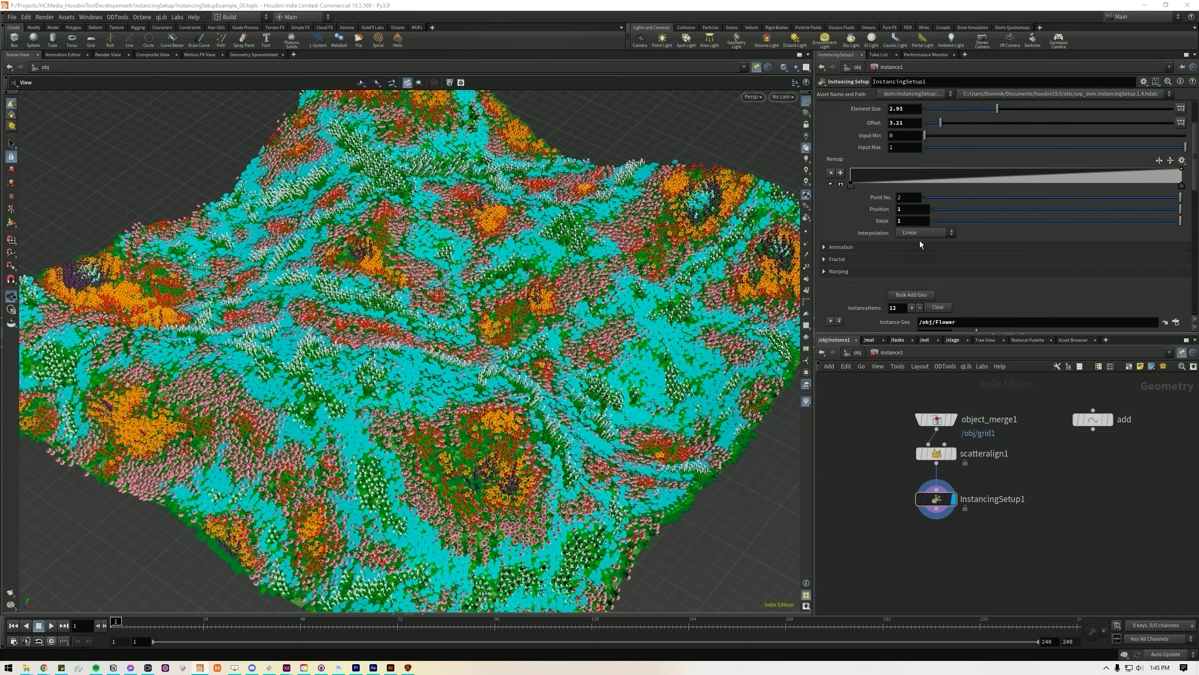
{"action": "left_click", "coordinate": [867, 260]}
{"action": "left_click", "coordinate": [912, 272]}
{"action": "left_click", "coordinate": [910, 281]}
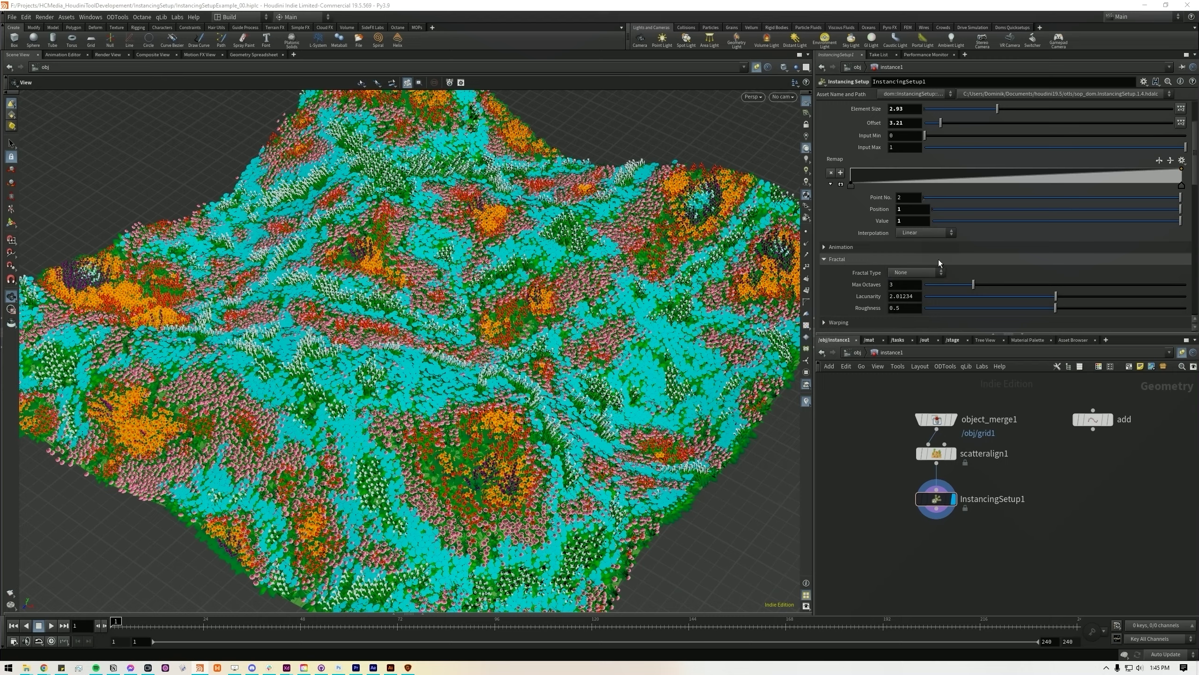
Change the noise type to Chebyshev Cellular F1 with an Element Size of 3.61 and an Offset of 4.16.
{"action": "scroll", "coordinate": [954, 246], "scroll_direction": "up", "scroll_amount": 3}
{"action": "left_click_drag", "start_coordinate": [939, 198], "coordinate": [987, 176]}
{"action": "left_click", "coordinate": [947, 156]}
{"action": "left_click", "coordinate": [932, 260]}
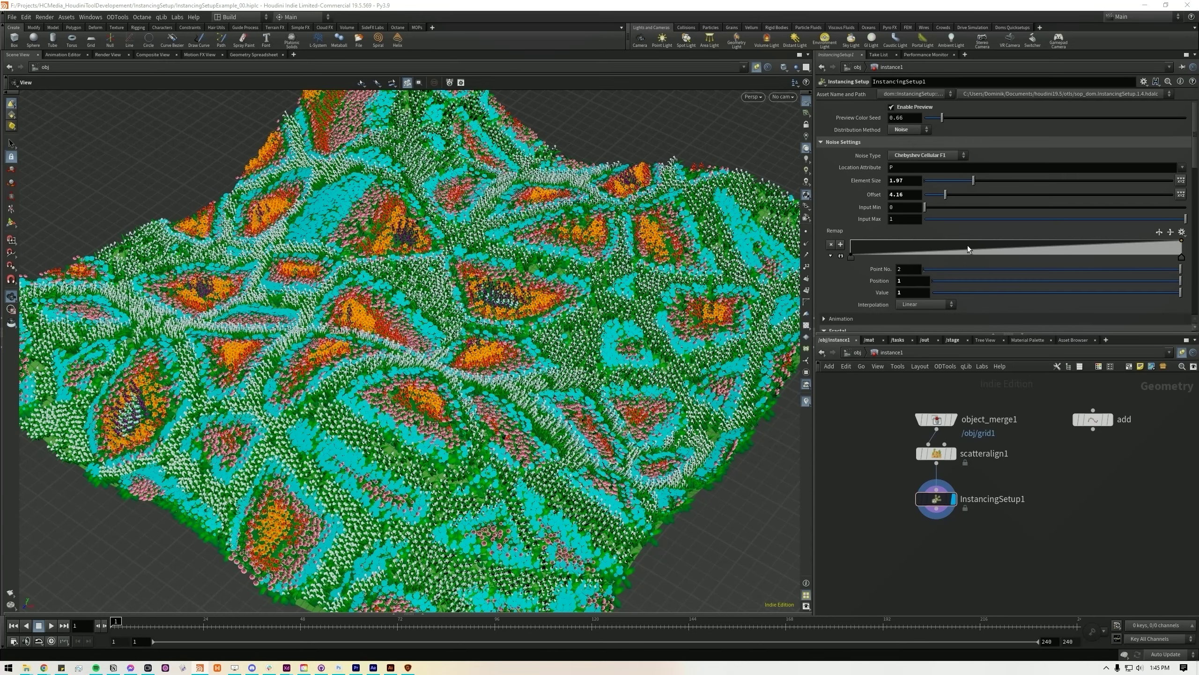
{"action": "left_click_drag", "start_coordinate": [973, 180], "coordinate": [1014, 179]}
{"action": "scroll", "coordinate": [925, 217], "scroll_direction": "down", "scroll_amount": 1}
{"action": "scroll", "coordinate": [925, 216], "scroll_direction": "down", "scroll_amount": 5}
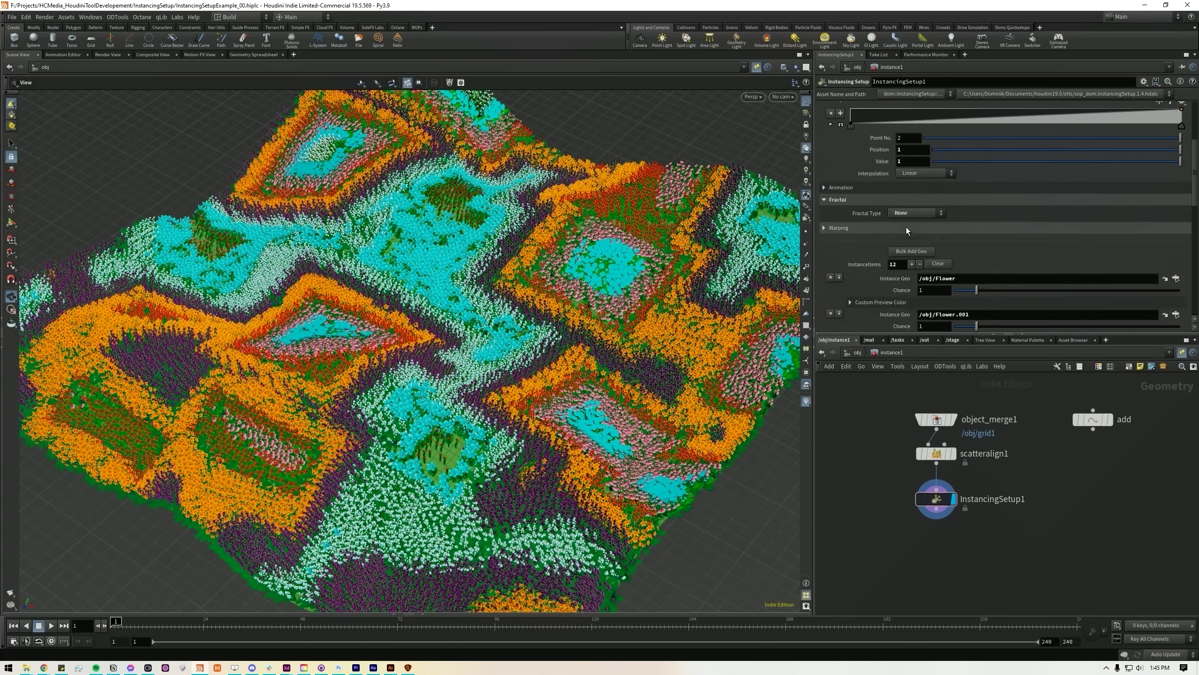
{"action": "scroll", "coordinate": [955, 244], "scroll_direction": "up", "scroll_amount": 6}
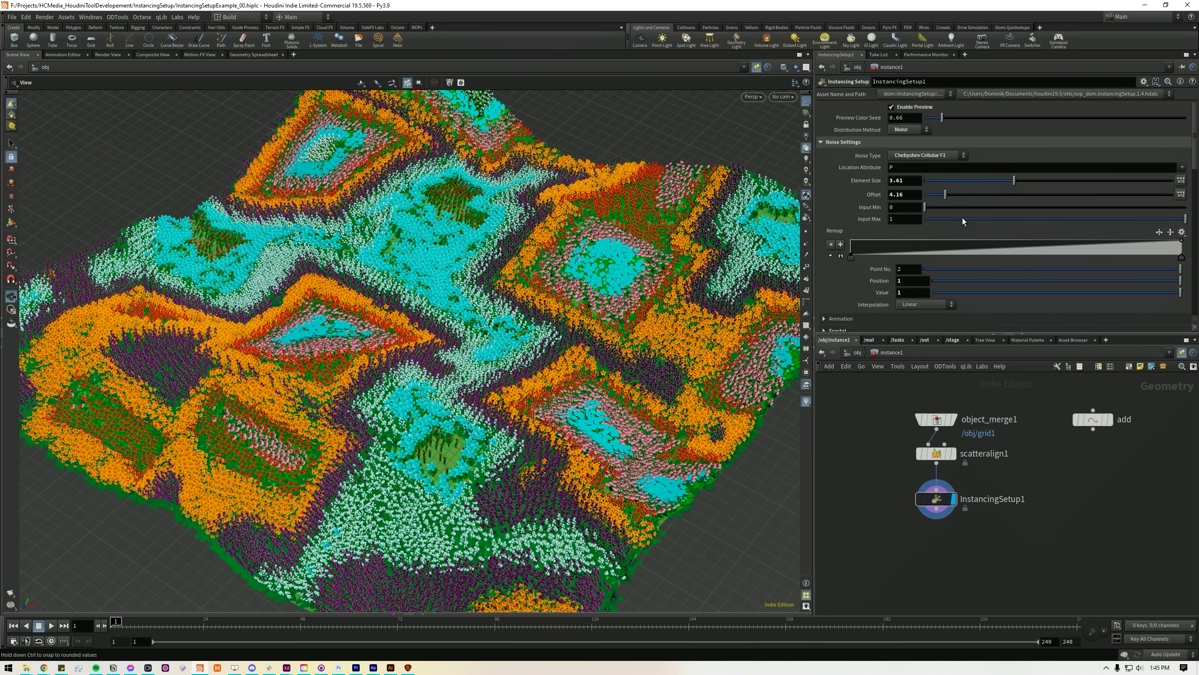
Set InstancingSetup1's Distribution Method to Attribute and insert an Attribute Adjust Float node between scatteralign1 and InstancingSetup1.
{"action": "left_click_drag", "start_coordinate": [947, 516], "coordinate": [947, 549]}
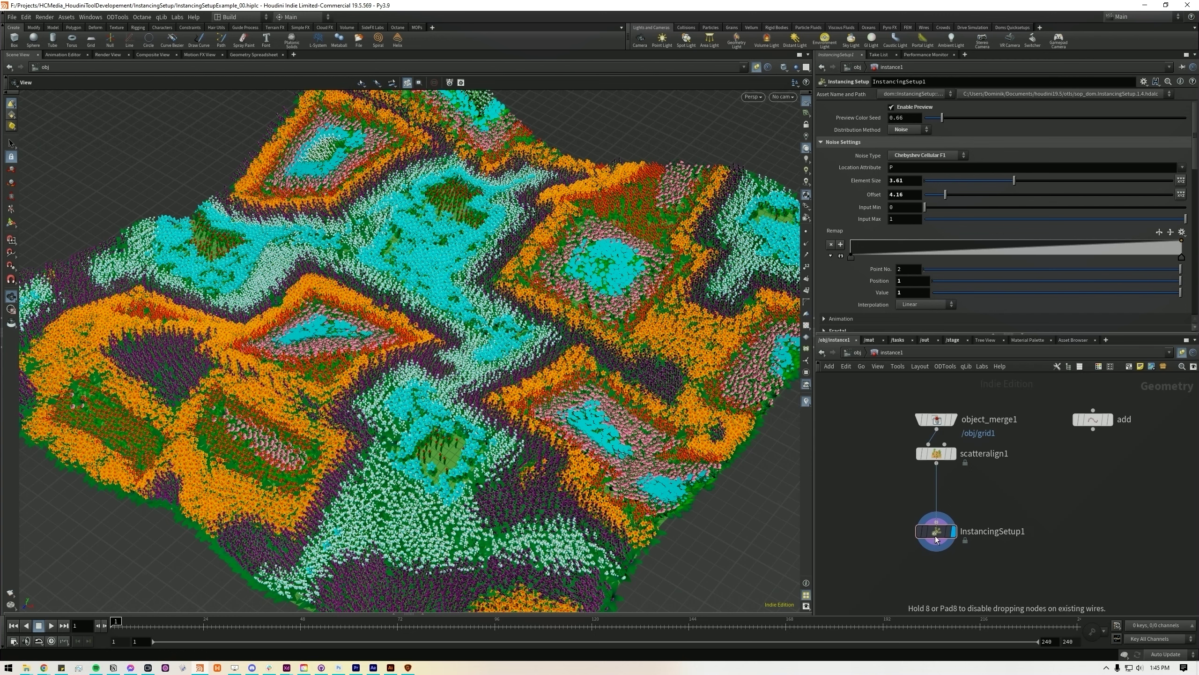
{"action": "left_click", "coordinate": [905, 159]}
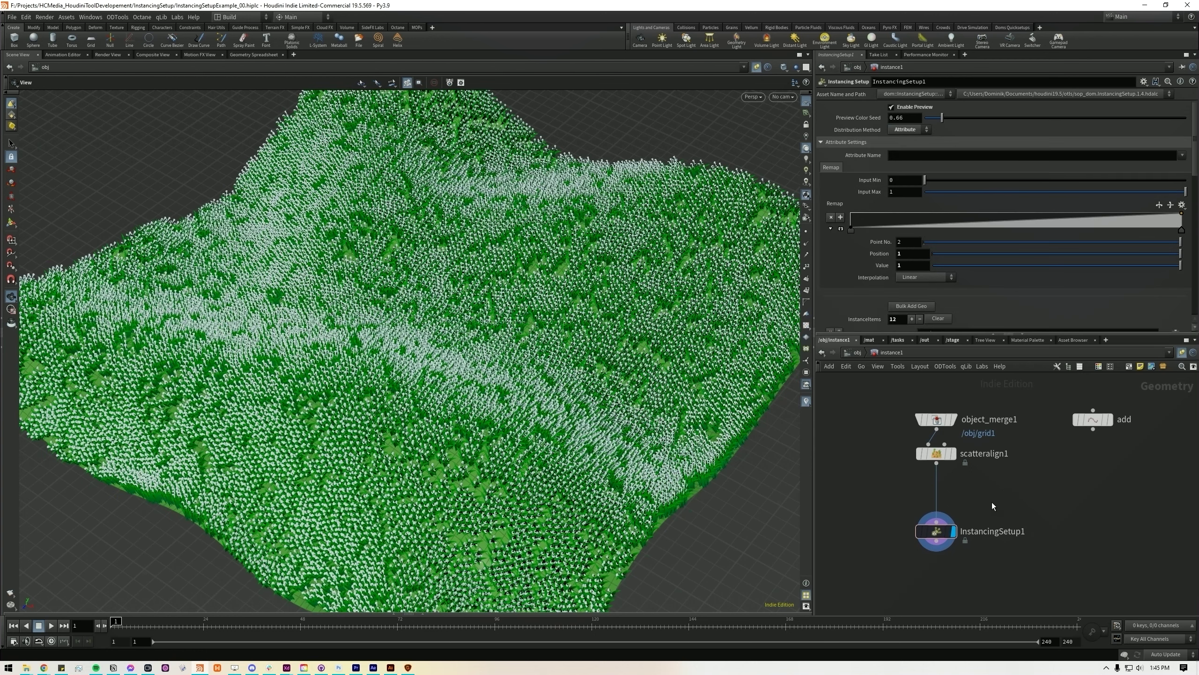
{"action": "key", "text": "Tab"}
{"action": "type", "text": "at"}
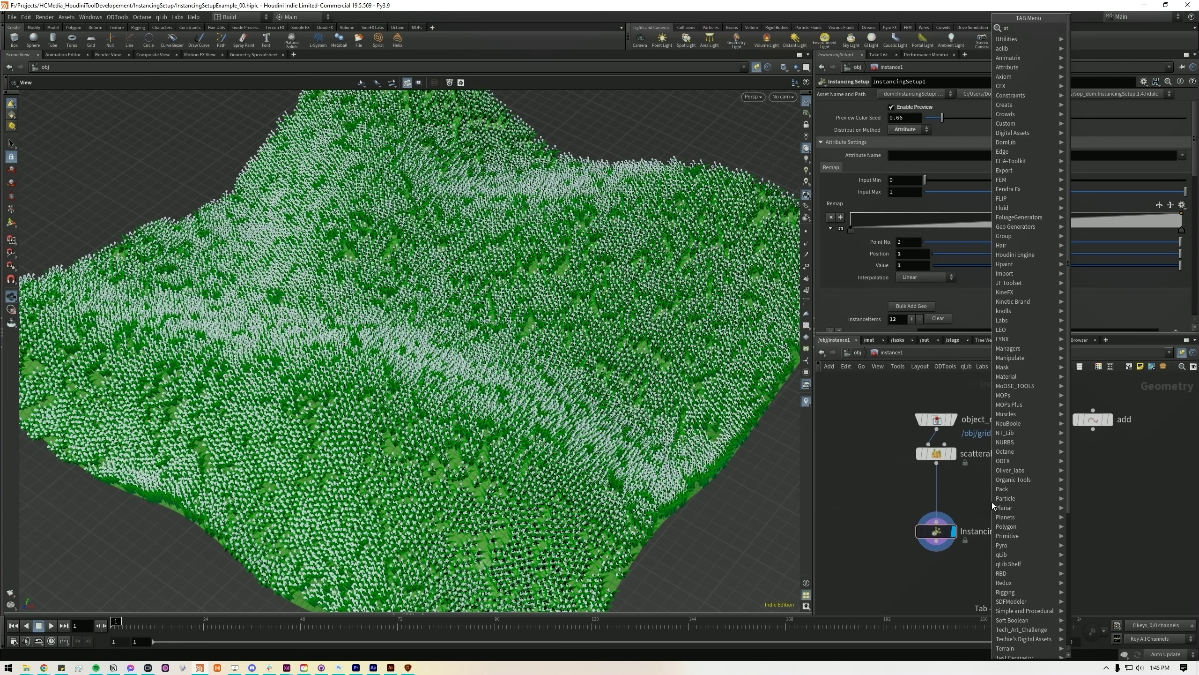
{"action": "type", "text": "tribad"}
{"action": "key", "text": "Down"}
{"action": "key", "text": "Down"}
{"action": "key", "text": "Return"}
{"action": "left_click", "coordinate": [939, 492]}
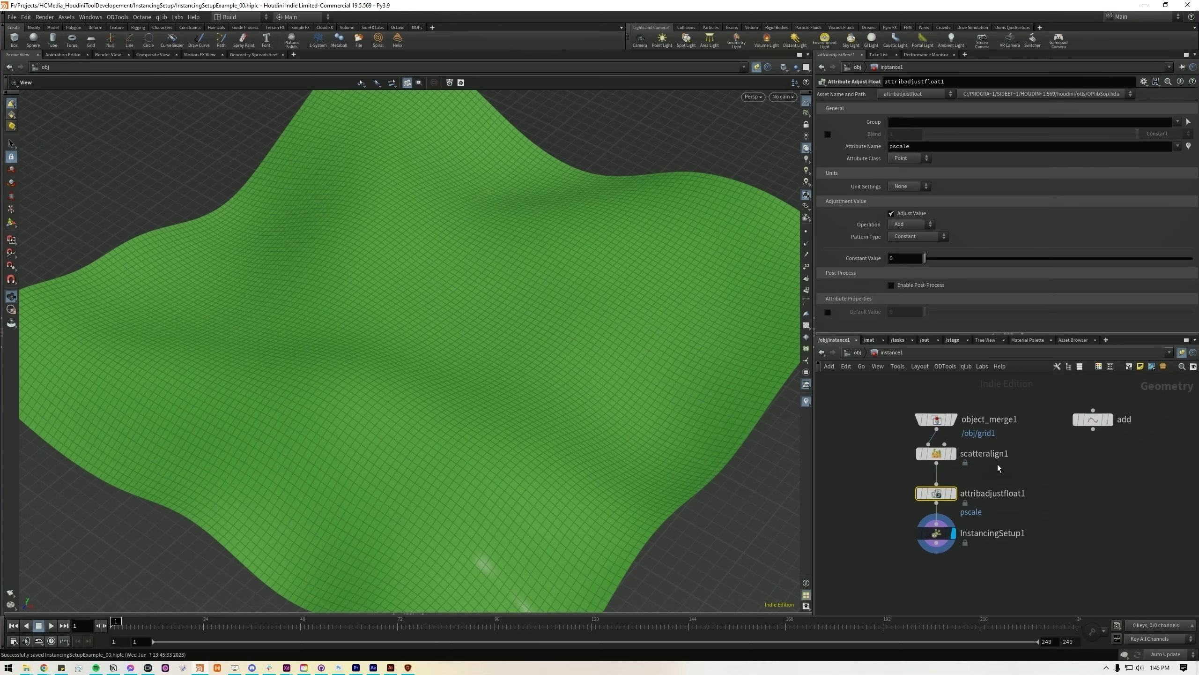
Name the Attribute Adjust Float attribute distrib and choose it as the distribution attribute in InstancingSetup1.
{"action": "left_click_drag", "start_coordinate": [837, 154], "coordinate": [823, 155]}
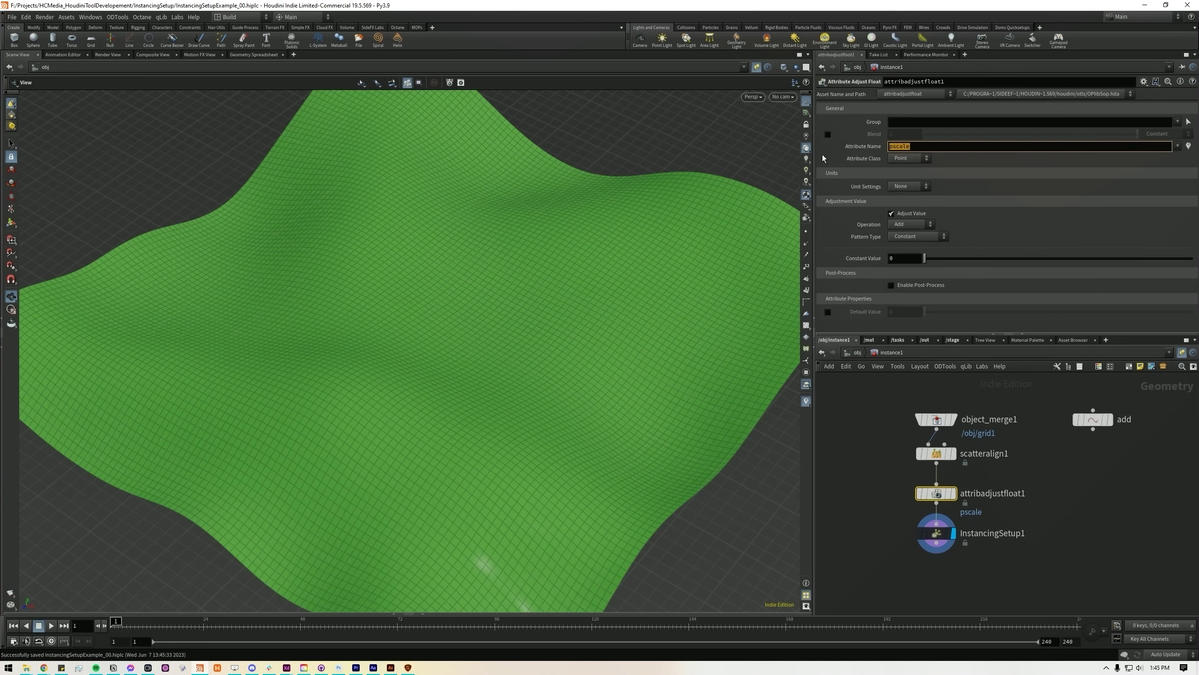
{"action": "type", "text": "distrib"}
{"action": "key", "text": "Return"}
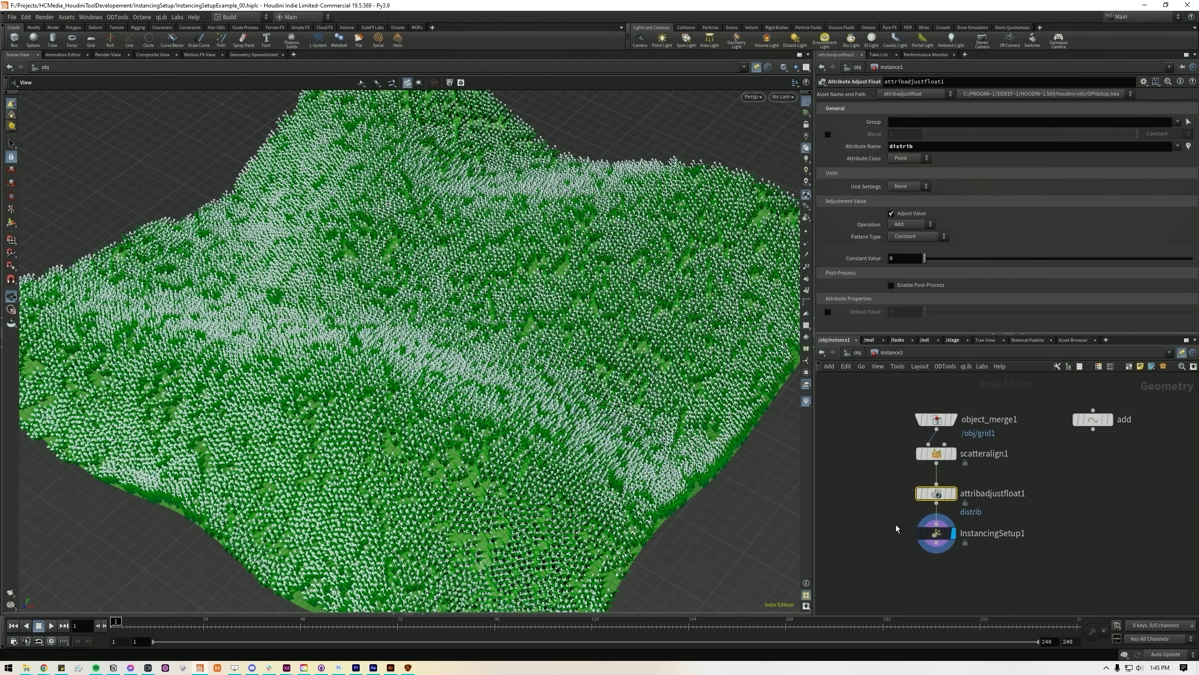
{"action": "left_click", "coordinate": [935, 533]}
{"action": "left_click", "coordinate": [1182, 155]}
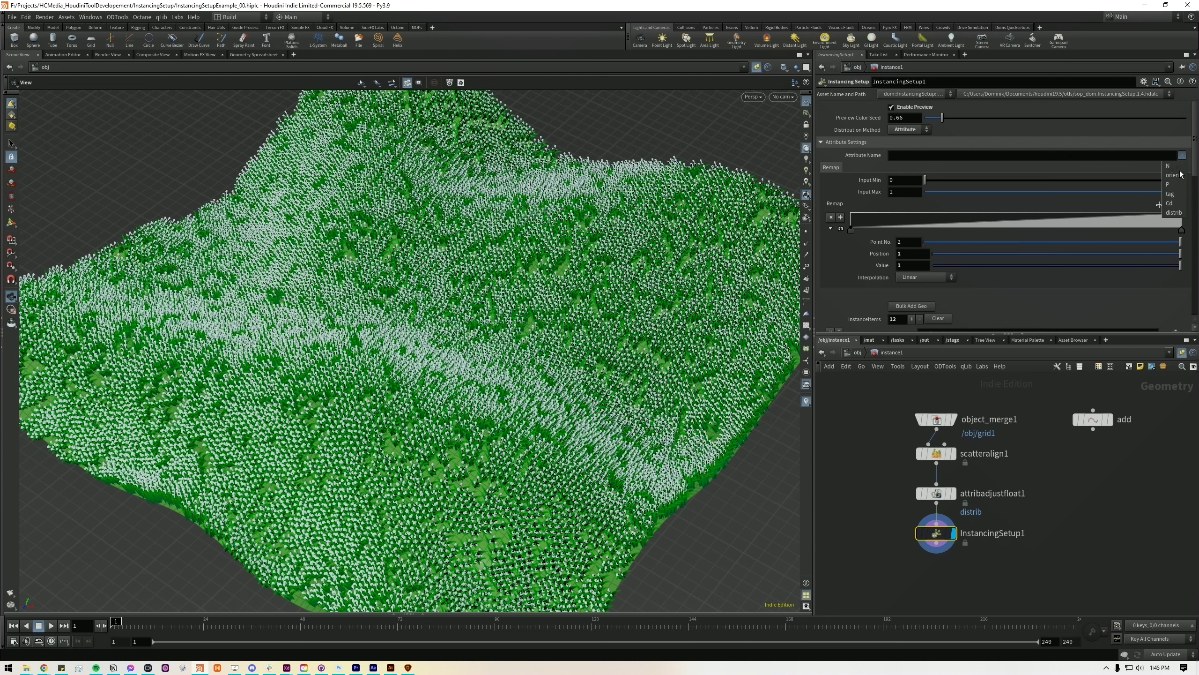
{"action": "left_click", "coordinate": [1174, 212]}
Try a Constant Value of 0.35 for the distrib attribute and check the Operation options.
{"action": "left_click", "coordinate": [936, 493]}
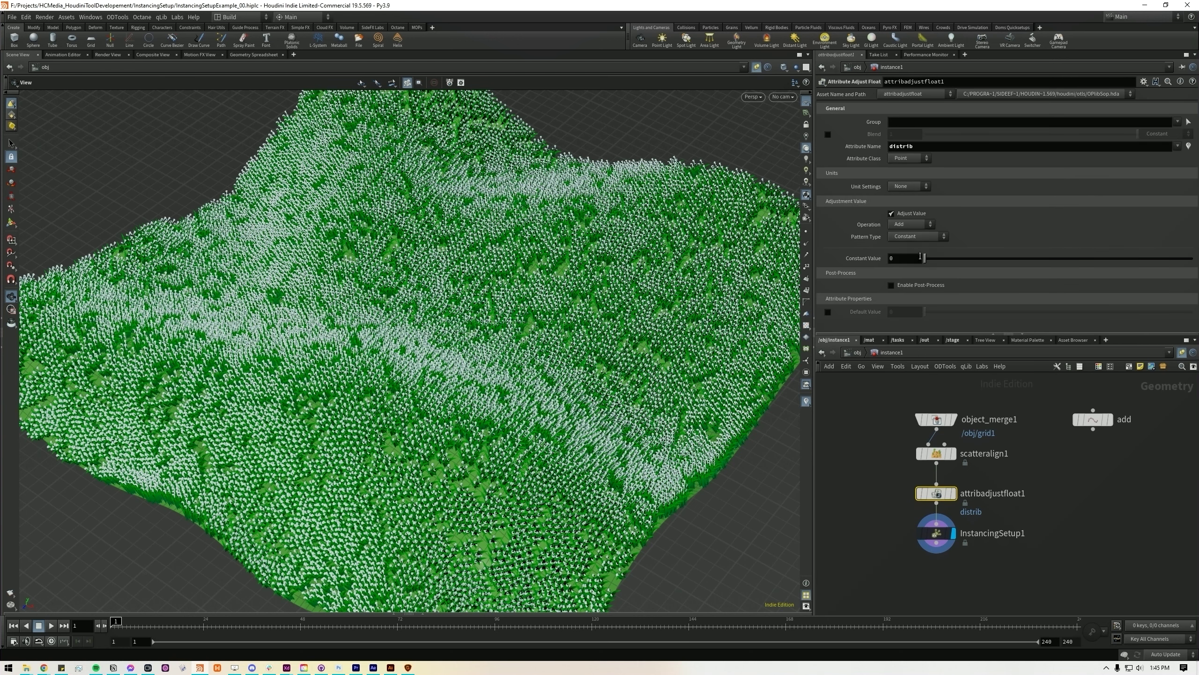
{"action": "mouse_move", "coordinate": [927, 262]}
{"action": "left_mouse_down"}
{"action": "mouse_move", "coordinate": [948, 263]}
{"action": "mouse_move", "coordinate": [913, 259]}
{"action": "left_mouse_up"}
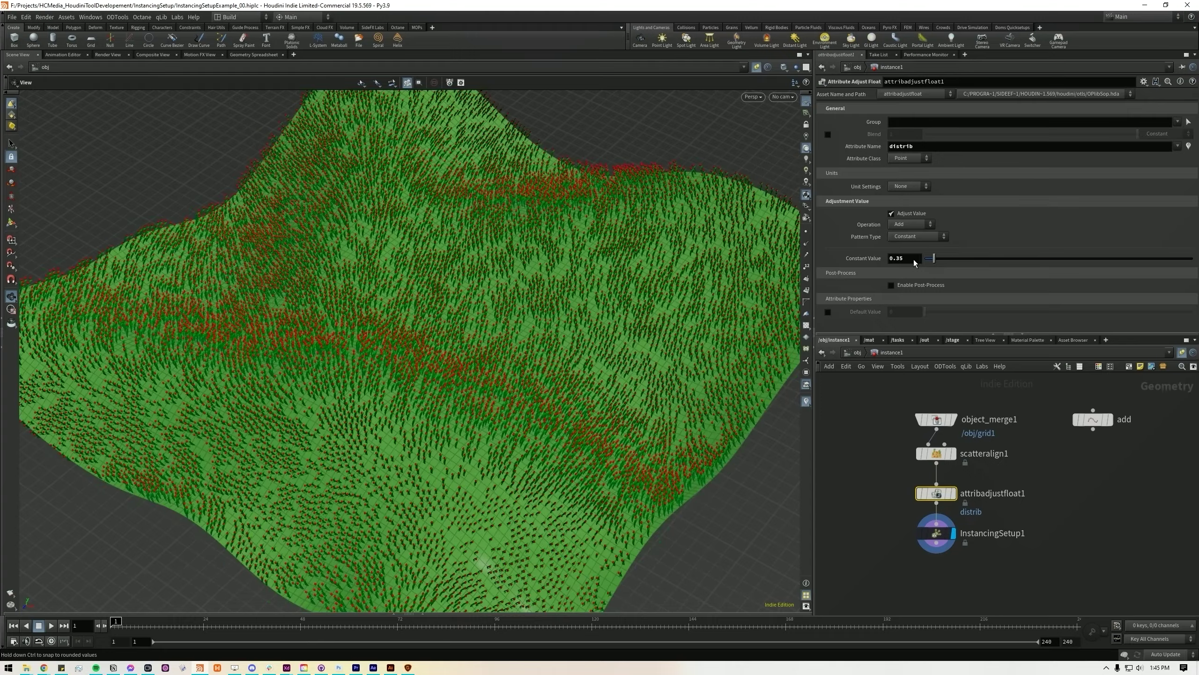
{"action": "left_click", "coordinate": [913, 226]}
{"action": "left_click", "coordinate": [914, 226]}
Set the distrib attribute's Pattern Type to Noise in the Attribute Adjust Float node.
{"action": "left_click", "coordinate": [915, 237]}
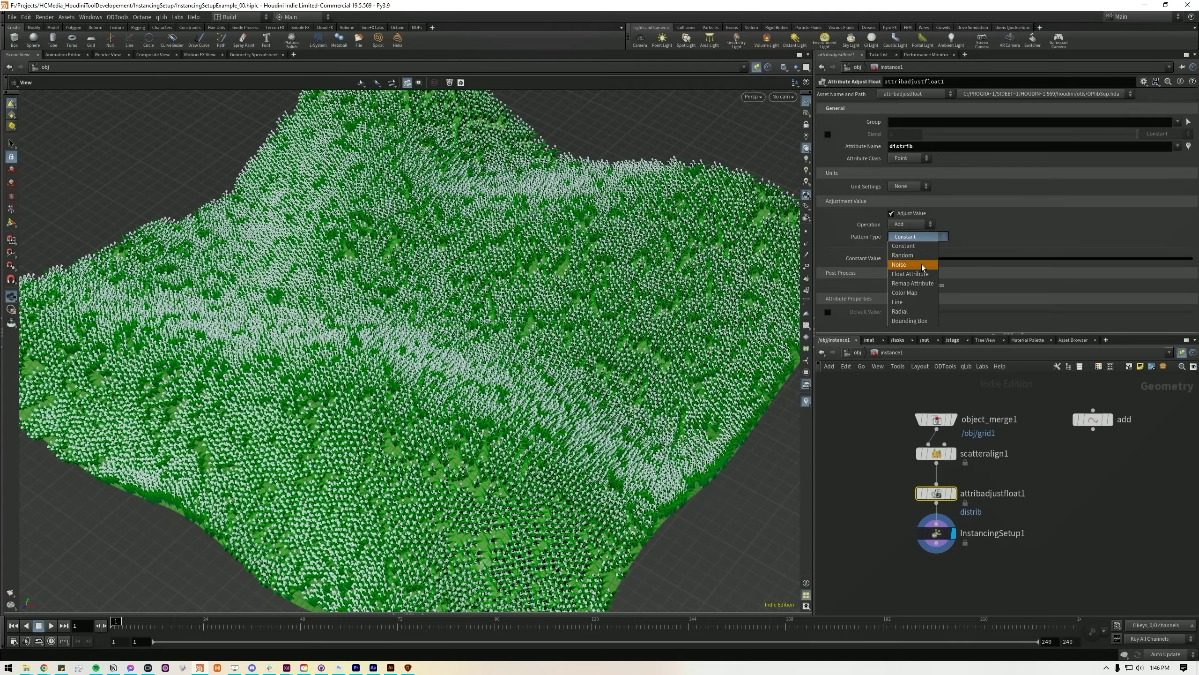
{"action": "left_click", "coordinate": [922, 266]}
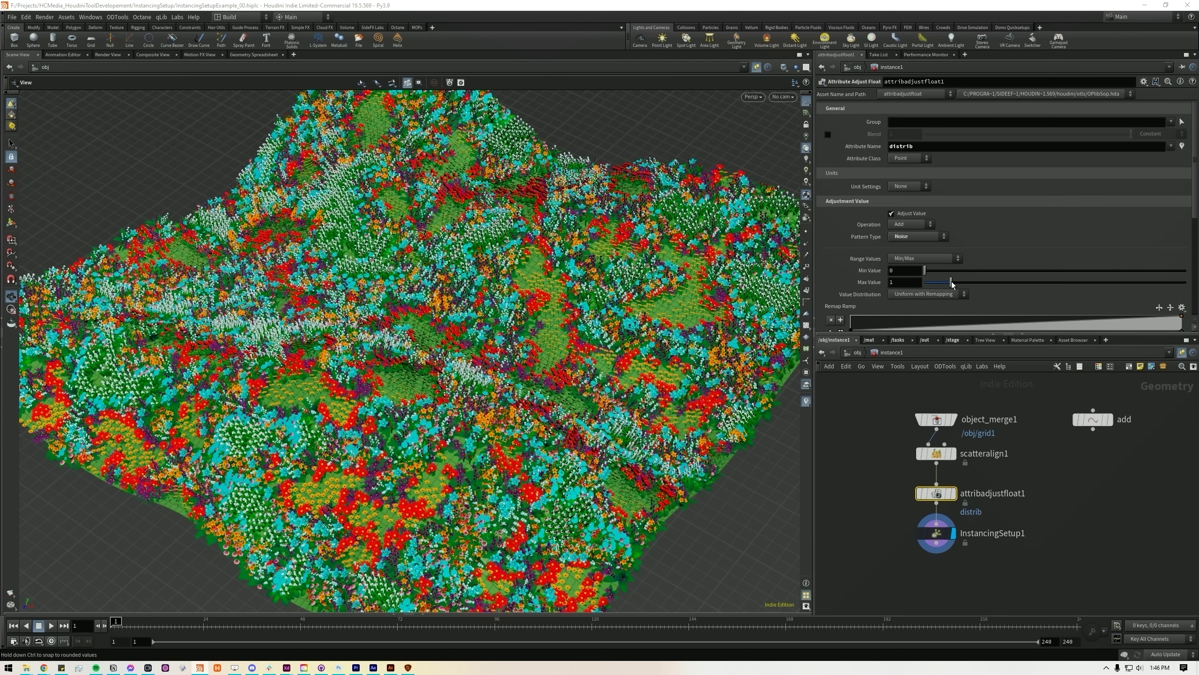
{"action": "scroll", "coordinate": [951, 276], "scroll_direction": "down", "scroll_amount": 2}
{"action": "scroll", "coordinate": [950, 257], "scroll_direction": "down", "scroll_amount": 1}
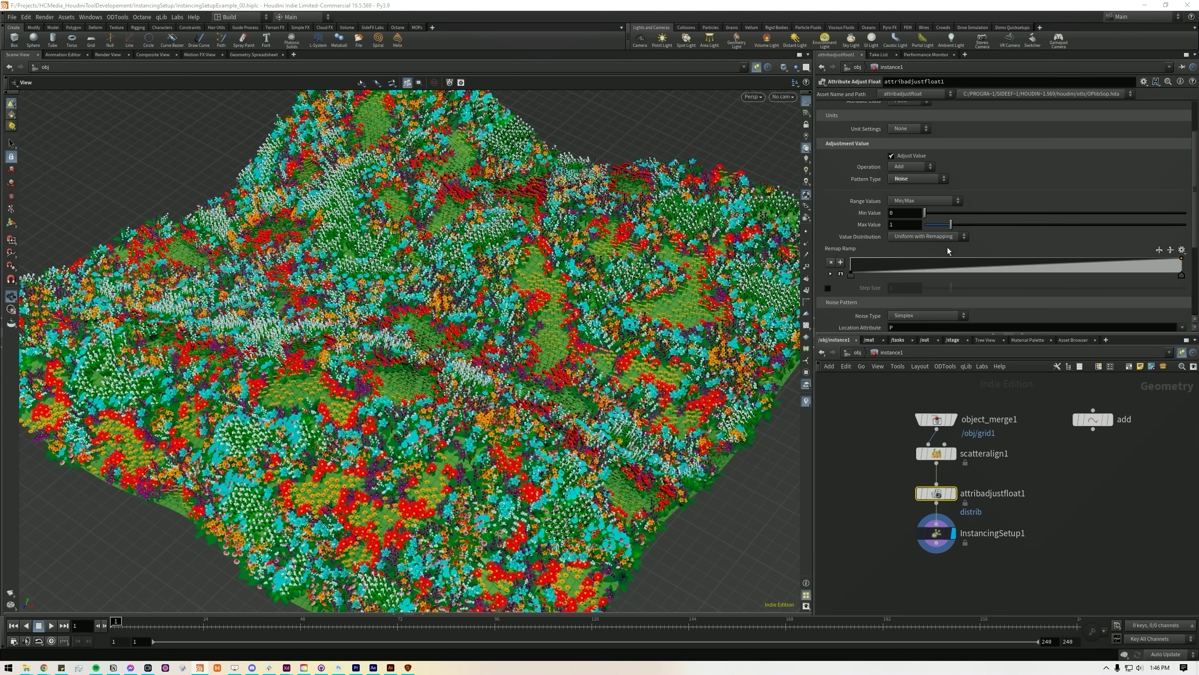
Increase the noise Element Size of the distrib attribute to form larger flower patches.
{"action": "left_click_drag", "start_coordinate": [925, 216], "coordinate": [939, 212]}
{"action": "scroll", "coordinate": [932, 256], "scroll_direction": "down", "scroll_amount": 7}
{"action": "scroll", "coordinate": [965, 193], "scroll_direction": "up", "scroll_amount": 6}
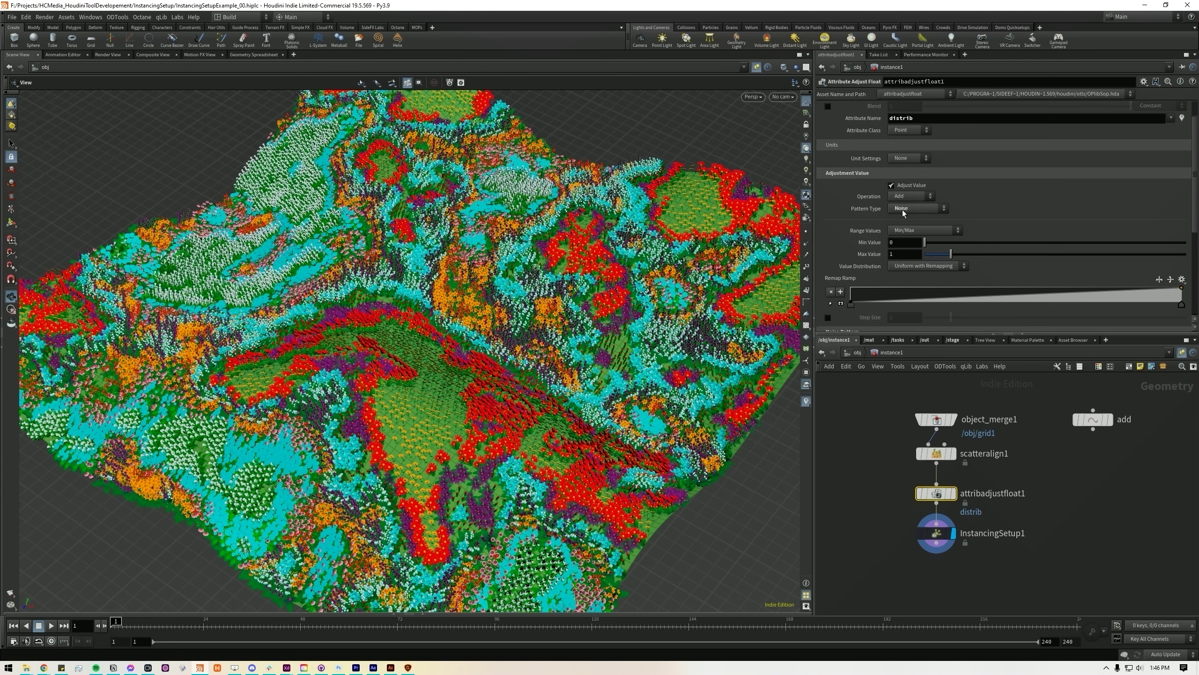
Try the Radial Pattern Type in attribadjustfloat1 and switch it to Bounding Box.
{"action": "left_click", "coordinate": [902, 210]}
{"action": "left_click", "coordinate": [905, 288]}
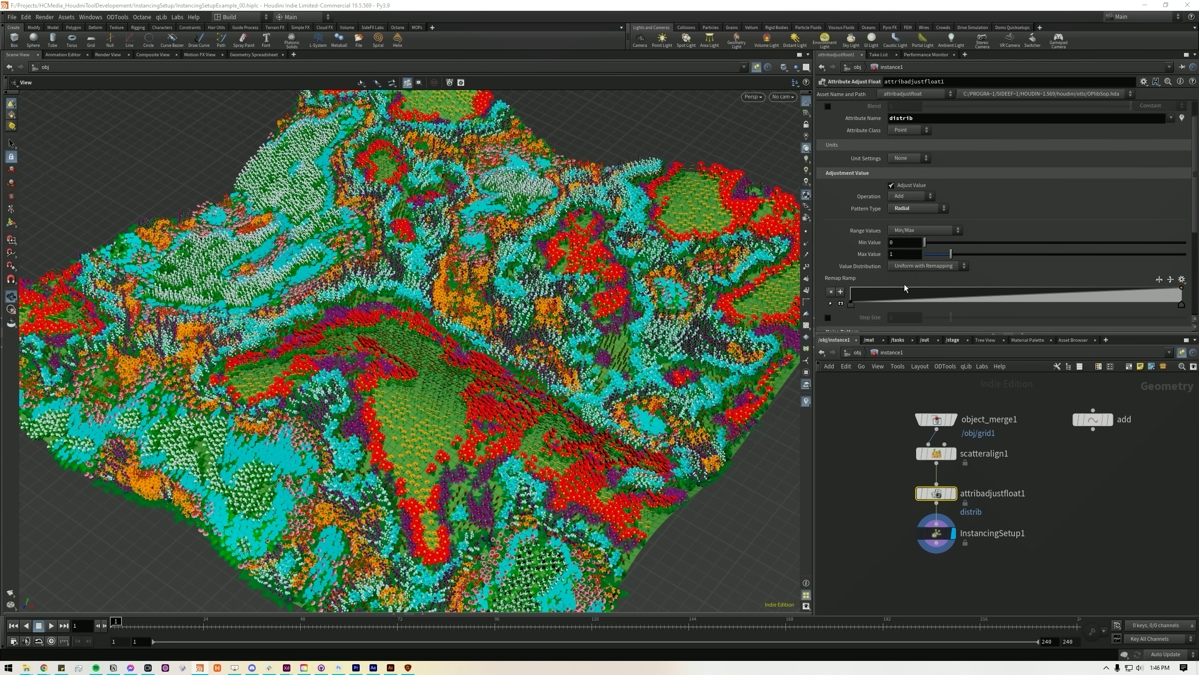
{"action": "left_click", "coordinate": [945, 210]}
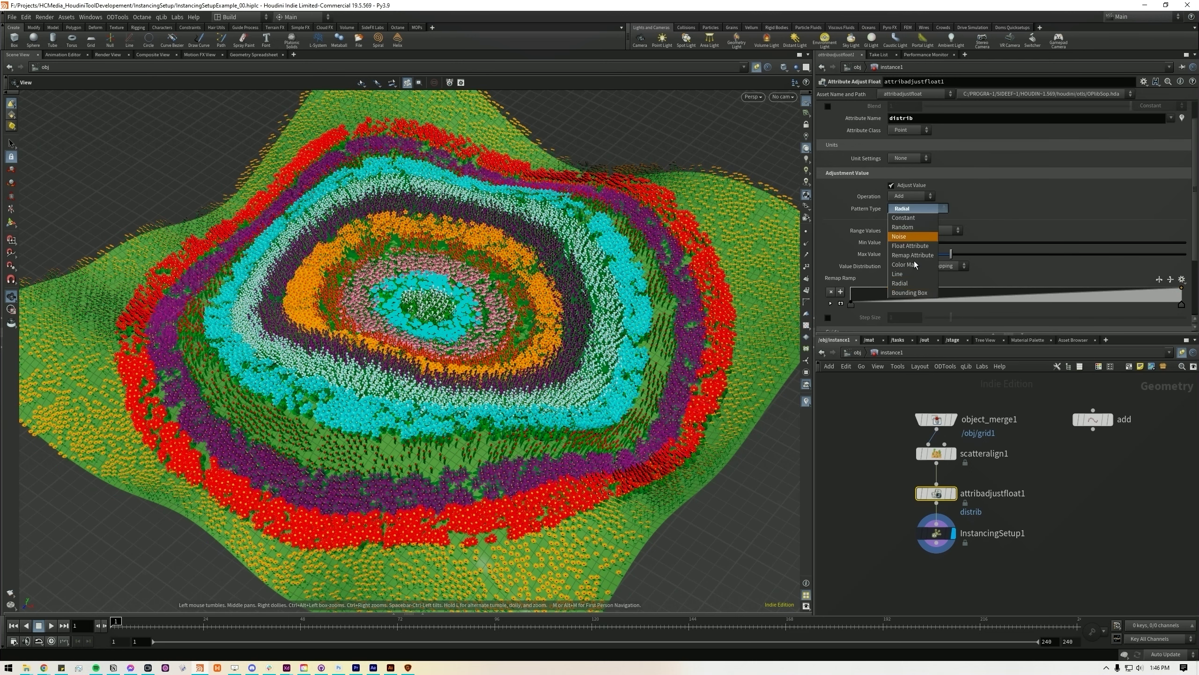
{"action": "left_click", "coordinate": [903, 294]}
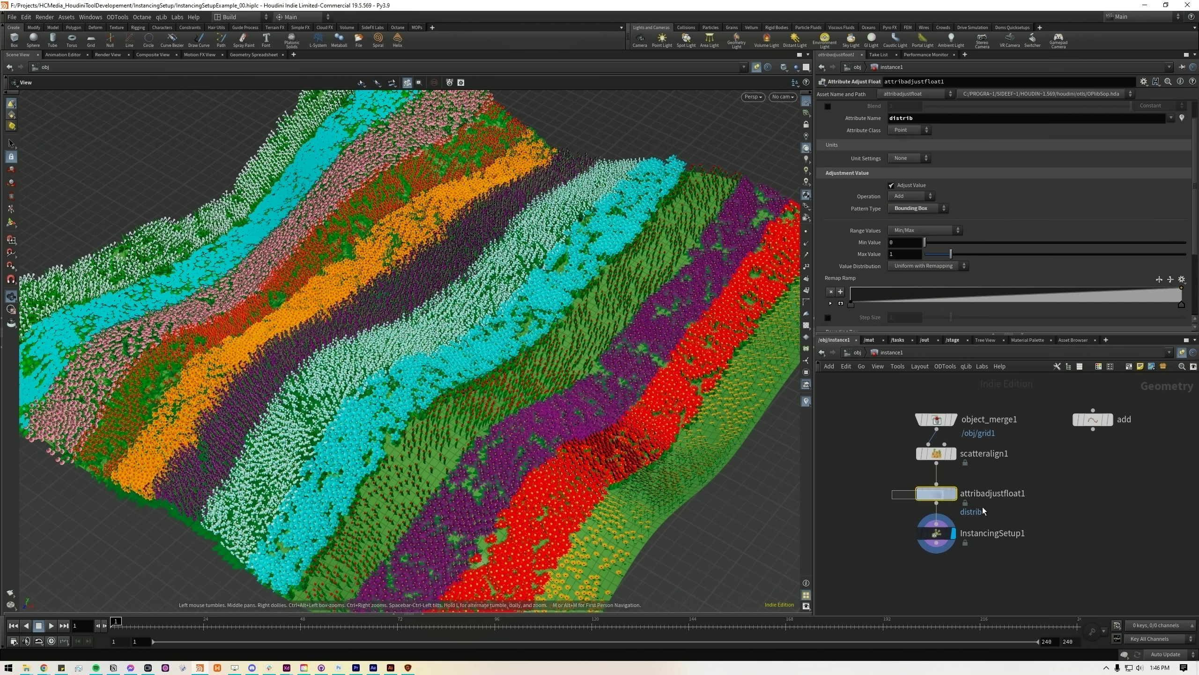
Insert a duplicate of attribadjustfloat1 before InstancingSetup1 and set the copy's Pattern Type to Noise.
{"action": "left_click_drag", "start_coordinate": [936, 533], "coordinate": [935, 566]}
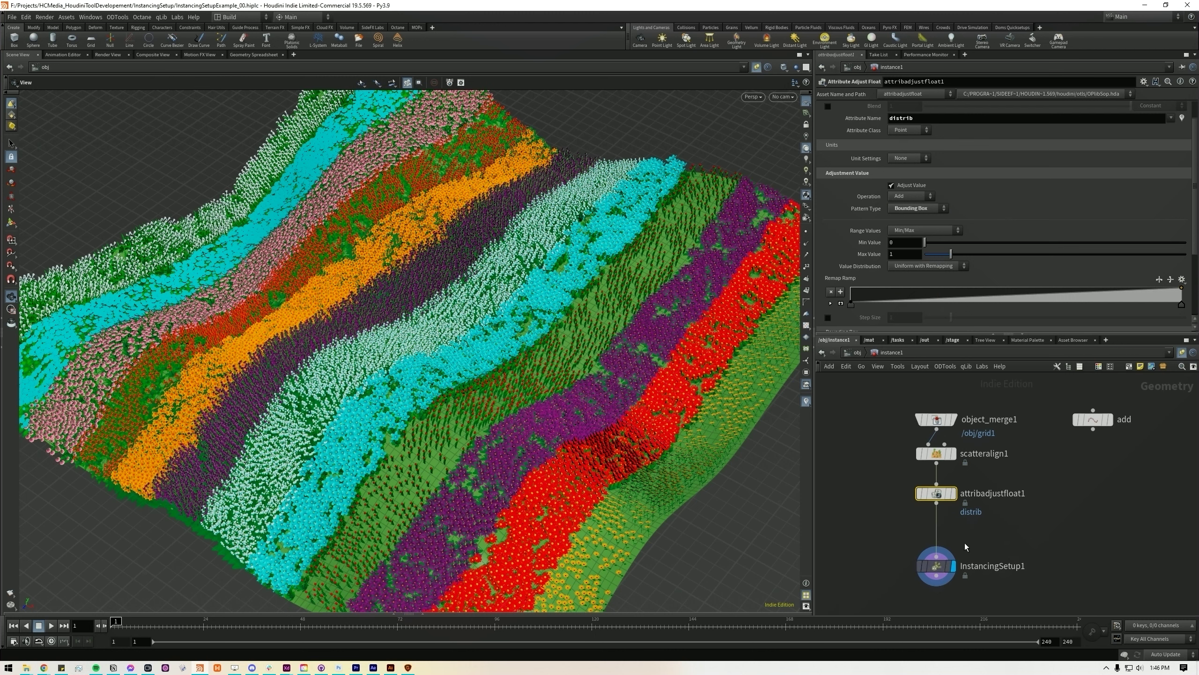
{"action": "left_click_drag", "start_coordinate": [924, 494], "coordinate": [926, 533], "text": "alt"}
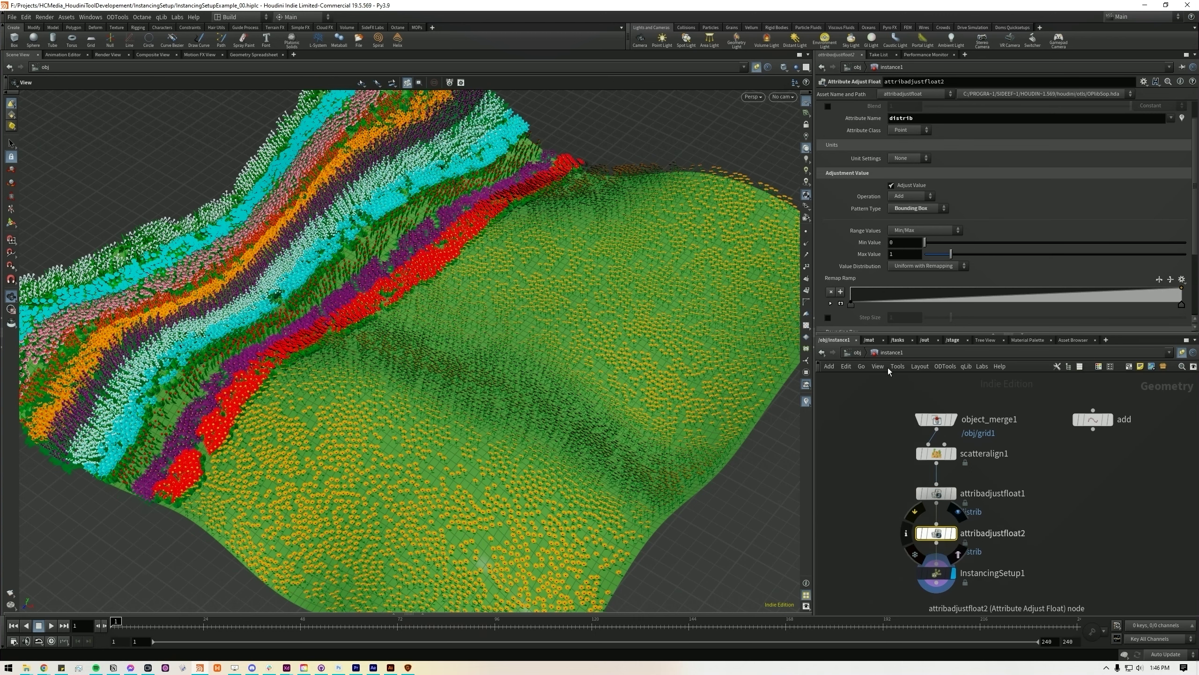
{"action": "left_click", "coordinate": [921, 210]}
{"action": "left_click", "coordinate": [918, 243]}
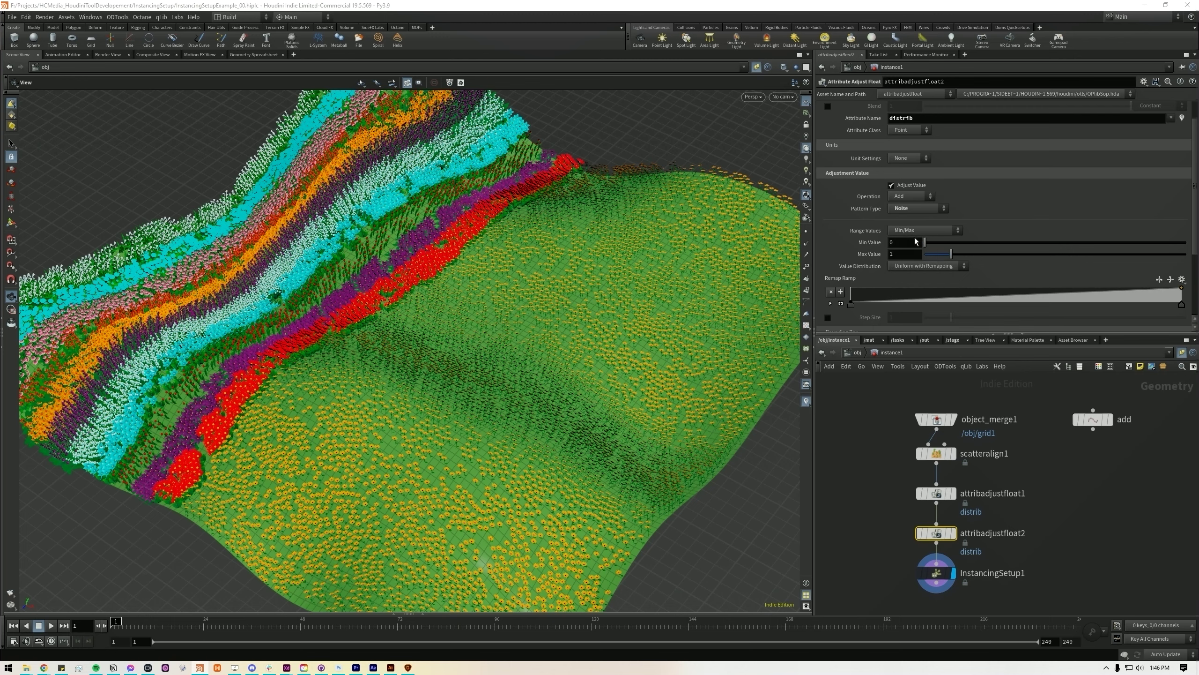
Reduce attribadjustfloat2's Max Value and link its Min Value to the negated maximum with -ch("maxvalue").
{"action": "left_click_drag", "start_coordinate": [950, 254], "coordinate": [915, 252]}
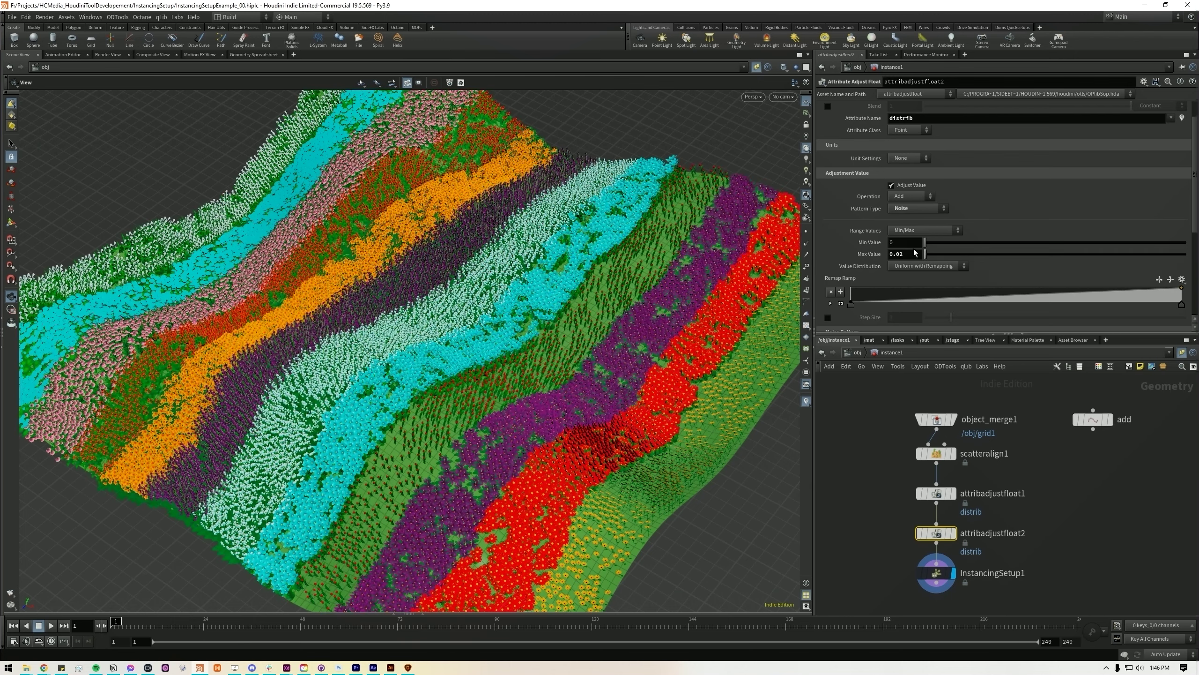
{"action": "right_click", "coordinate": [915, 255]}
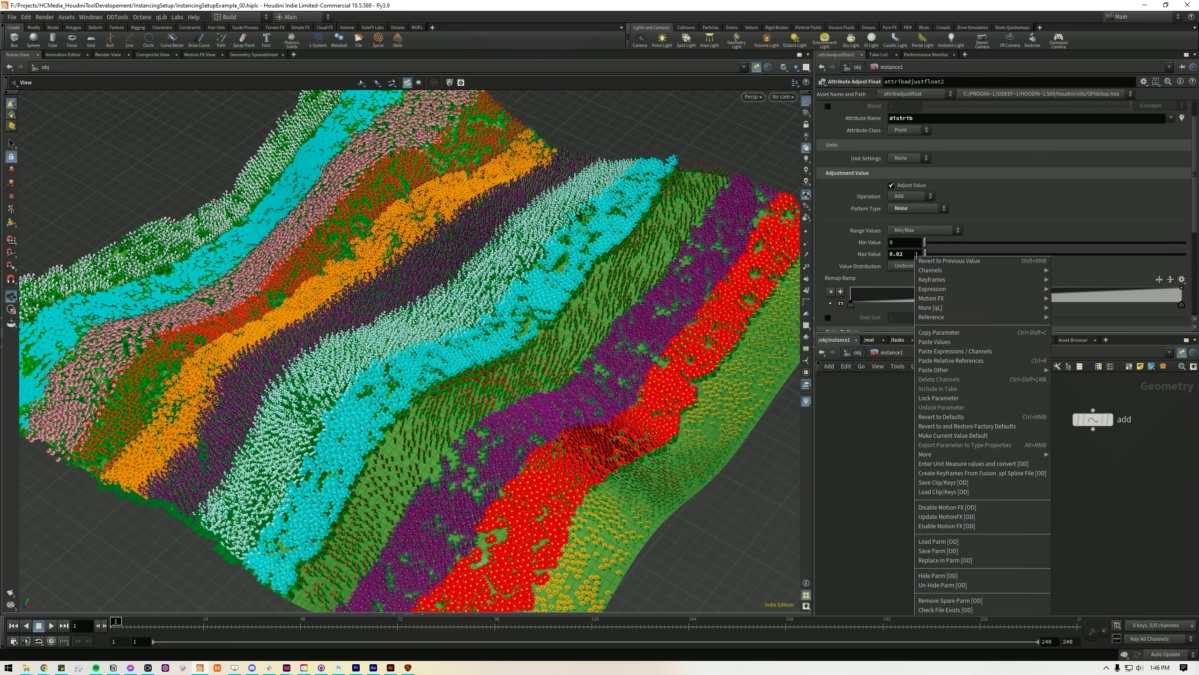
{"action": "left_click", "coordinate": [936, 335]}
{"action": "right_click", "coordinate": [898, 241]}
{"action": "left_click", "coordinate": [936, 335]}
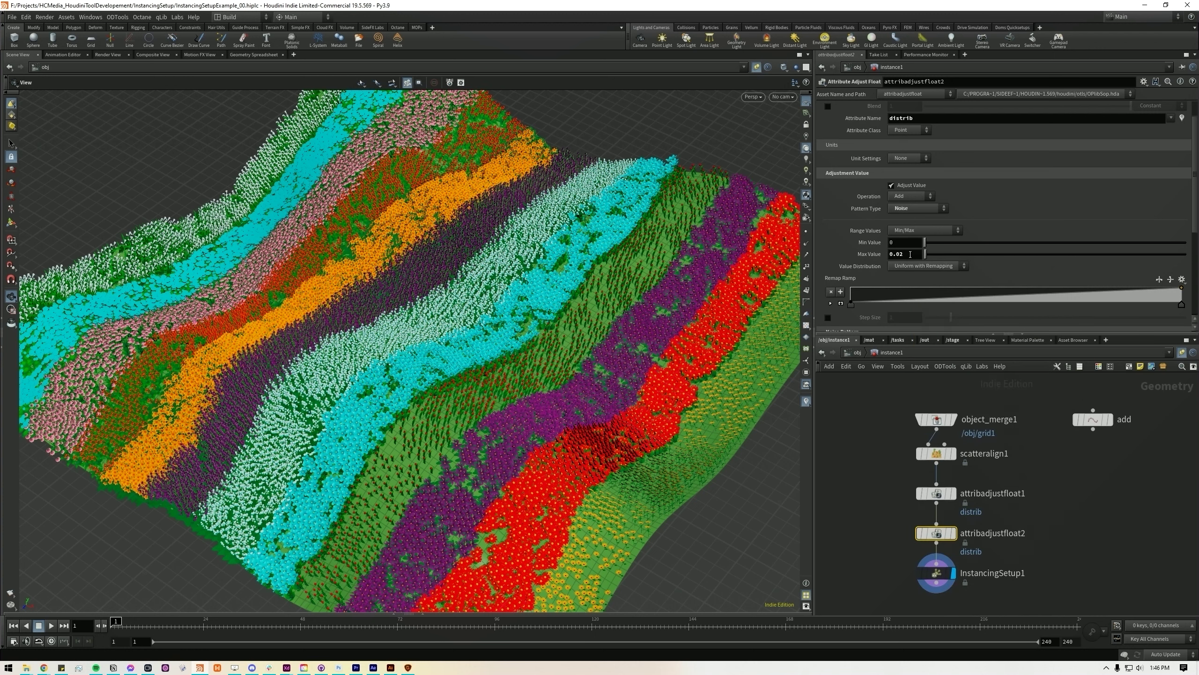
{"action": "right_click", "coordinate": [900, 240]}
{"action": "left_click", "coordinate": [930, 346]}
{"action": "left_click", "coordinate": [889, 243]}
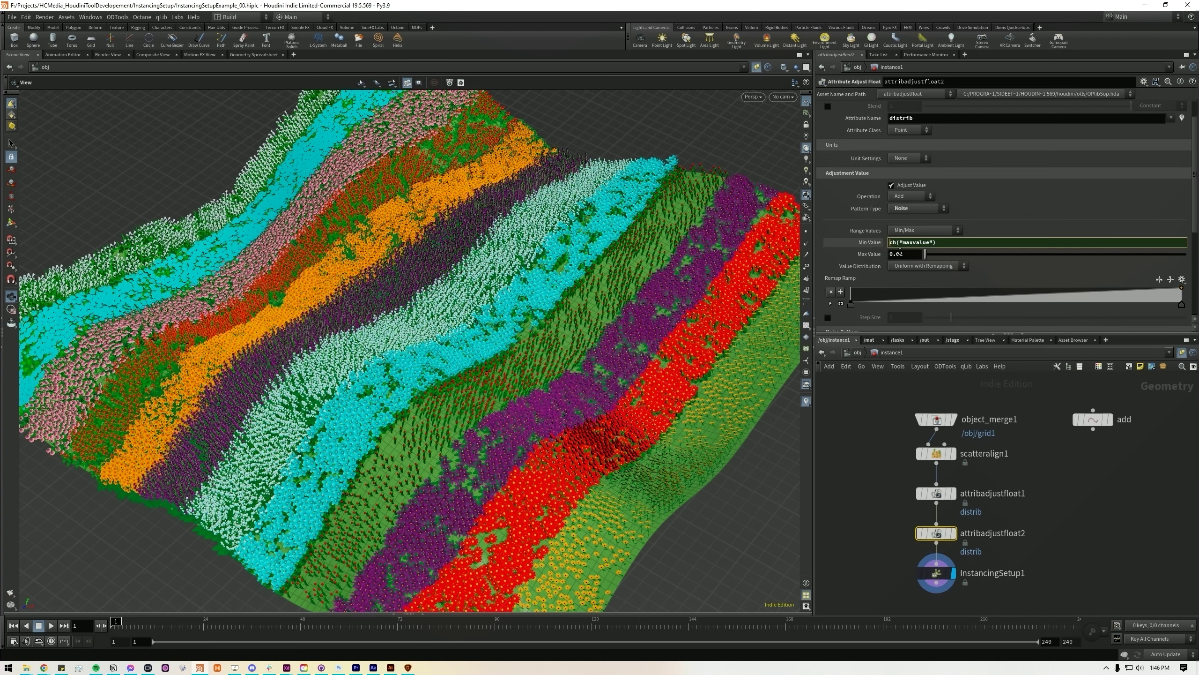
{"action": "type", "text": "-"}
{"action": "key", "text": "Return"}
Set attribadjustfloat2's Max Value to 0.23 and its noise Element Size to 1.13.
{"action": "left_click_drag", "start_coordinate": [925, 258], "coordinate": [931, 258]}
{"action": "scroll", "coordinate": [932, 257], "scroll_direction": "down", "scroll_amount": 5}
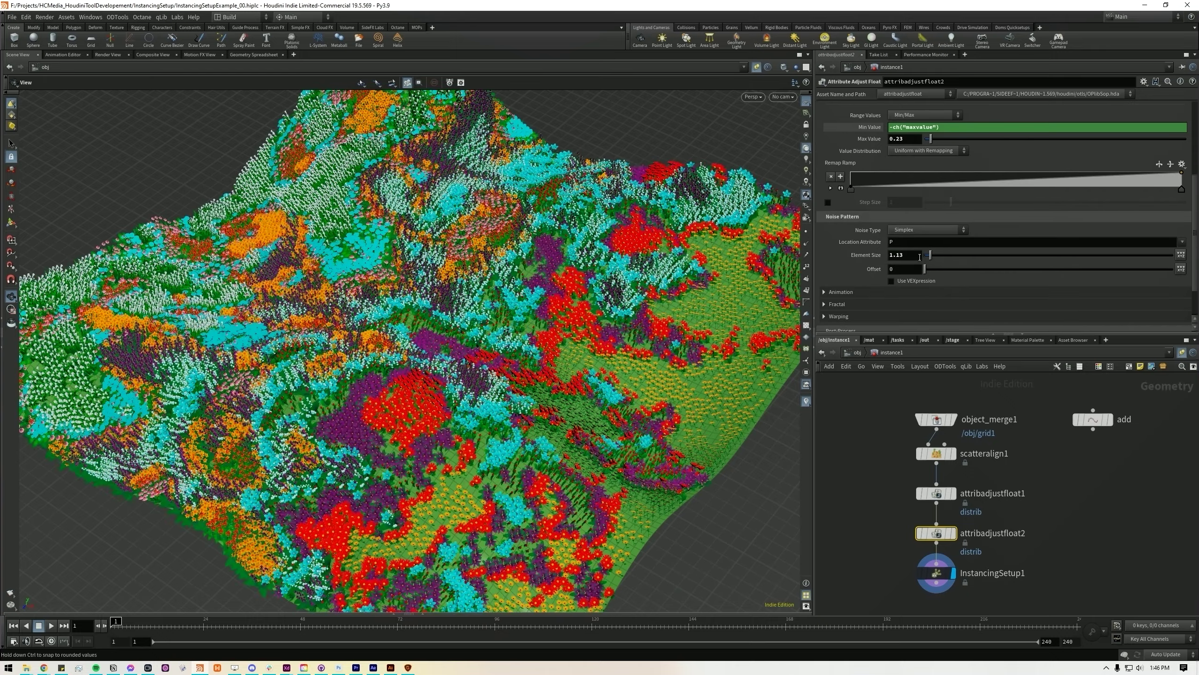
{"action": "left_click_drag", "start_coordinate": [529, 284], "coordinate": [567, 353]}
{"action": "scroll", "coordinate": [500, 378], "scroll_direction": "down", "scroll_amount": 5}
{"action": "scroll", "coordinate": [949, 261], "scroll_direction": "up", "scroll_amount": 3}
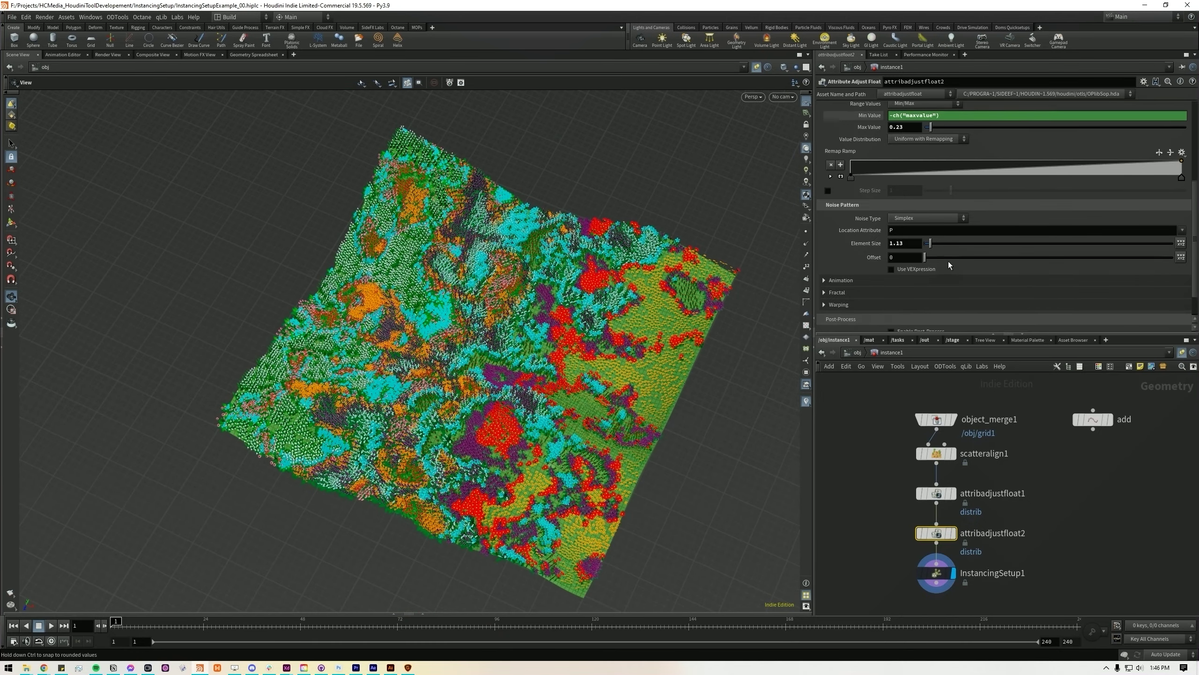
Enable Bound Min for attribadjustfloat1's bounding box pattern and lower it below 0 to shift the flower bands.
{"action": "left_click", "coordinate": [937, 494]}
{"action": "scroll", "coordinate": [913, 246], "scroll_direction": "down", "scroll_amount": 2}
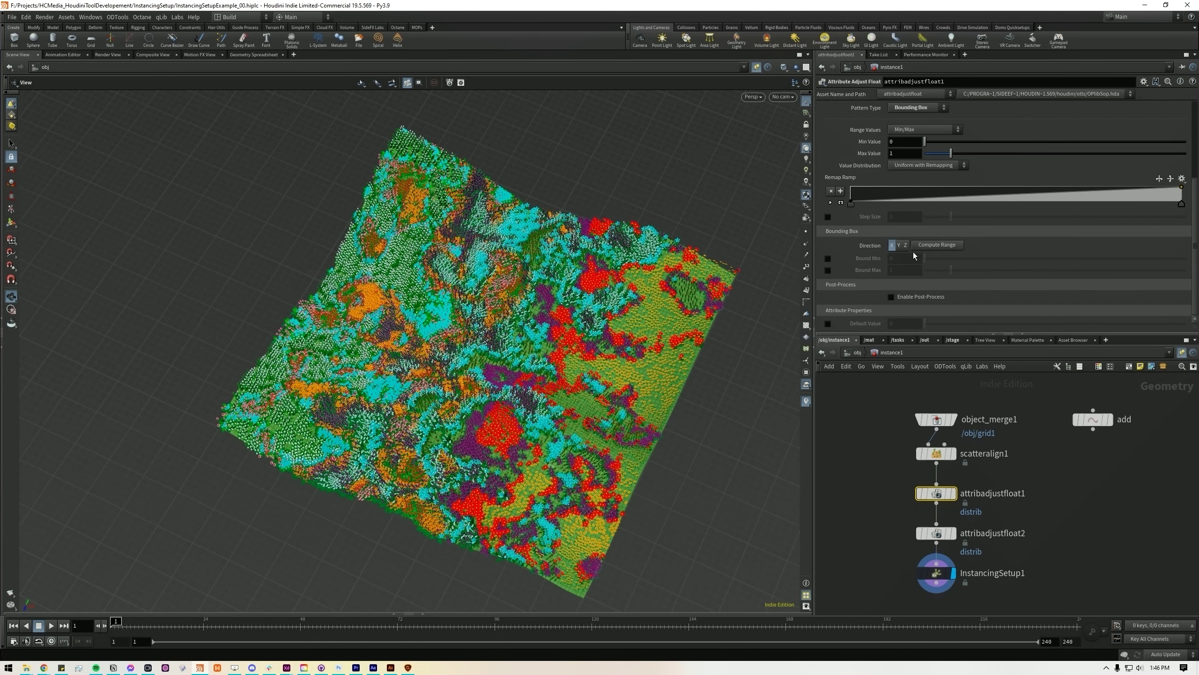
{"action": "left_click", "coordinate": [828, 258]}
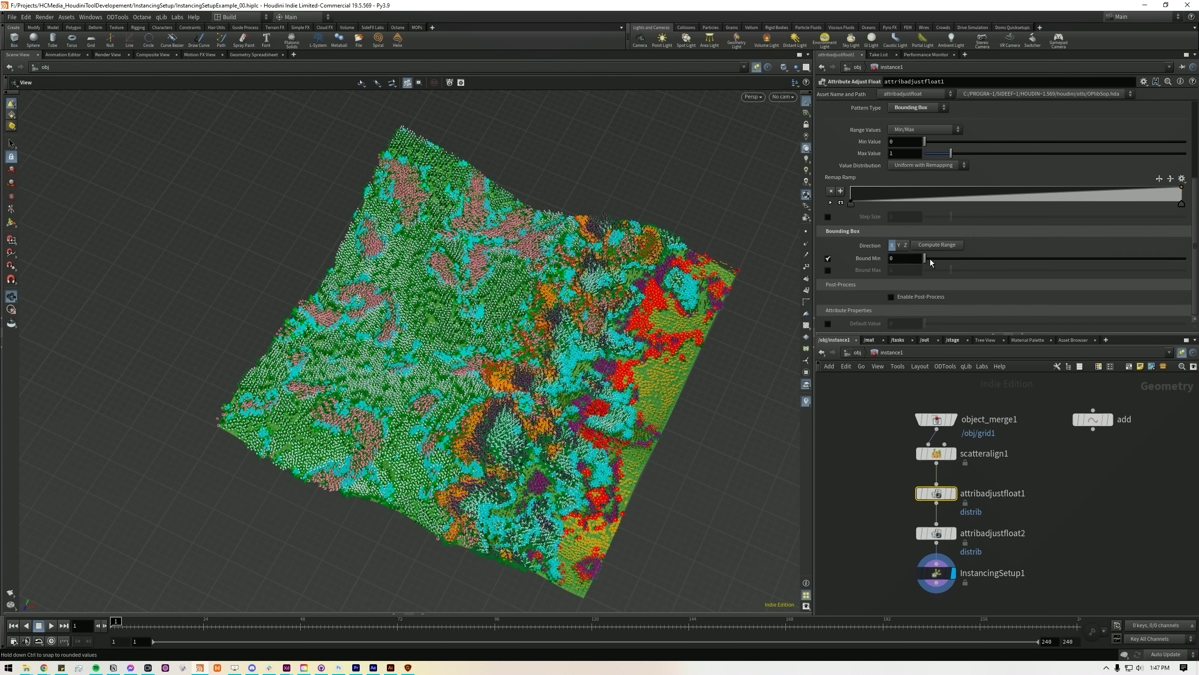
{"action": "middle_click_drag", "start_coordinate": [893, 261], "coordinate": [756, 259]}
{"action": "scroll", "coordinate": [561, 332], "scroll_direction": "up", "scroll_amount": 3}
{"action": "left_click_drag", "start_coordinate": [561, 331], "coordinate": [570, 293]}
Reduce InstancingSetup1's instance items to 10 and set the Chance of /obj/Flower to 1.41.
{"action": "left_click", "coordinate": [937, 572]}
{"action": "scroll", "coordinate": [897, 197], "scroll_direction": "down", "scroll_amount": 5}
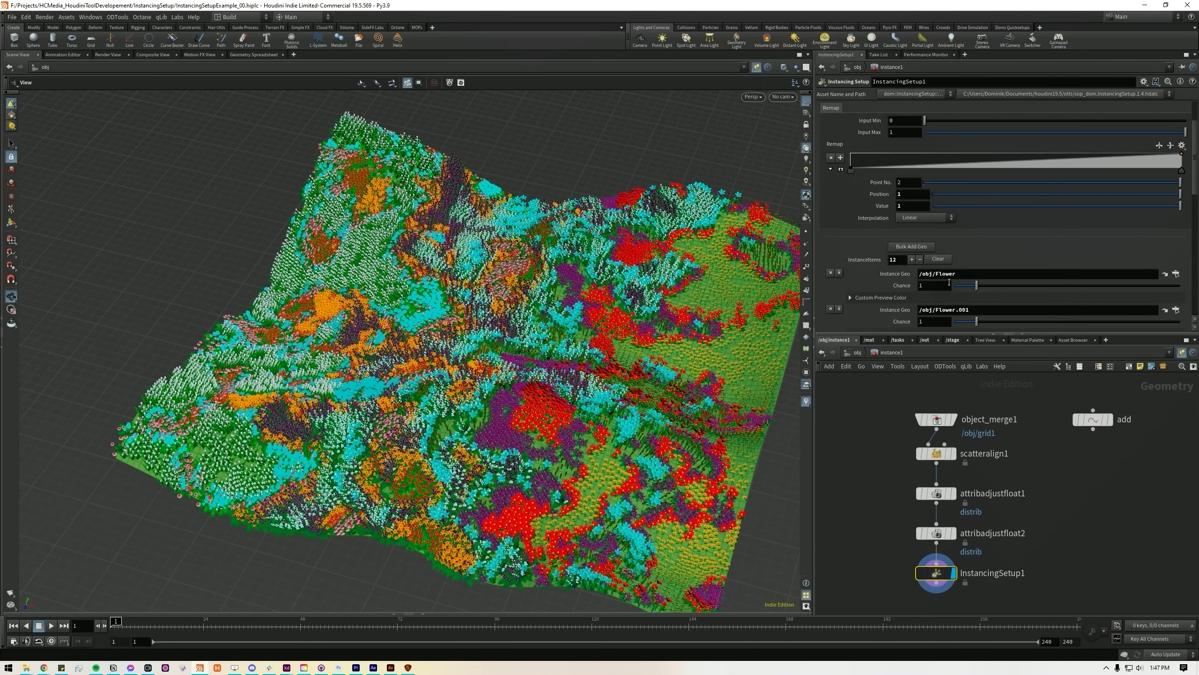
{"action": "left_click", "coordinate": [920, 199]}
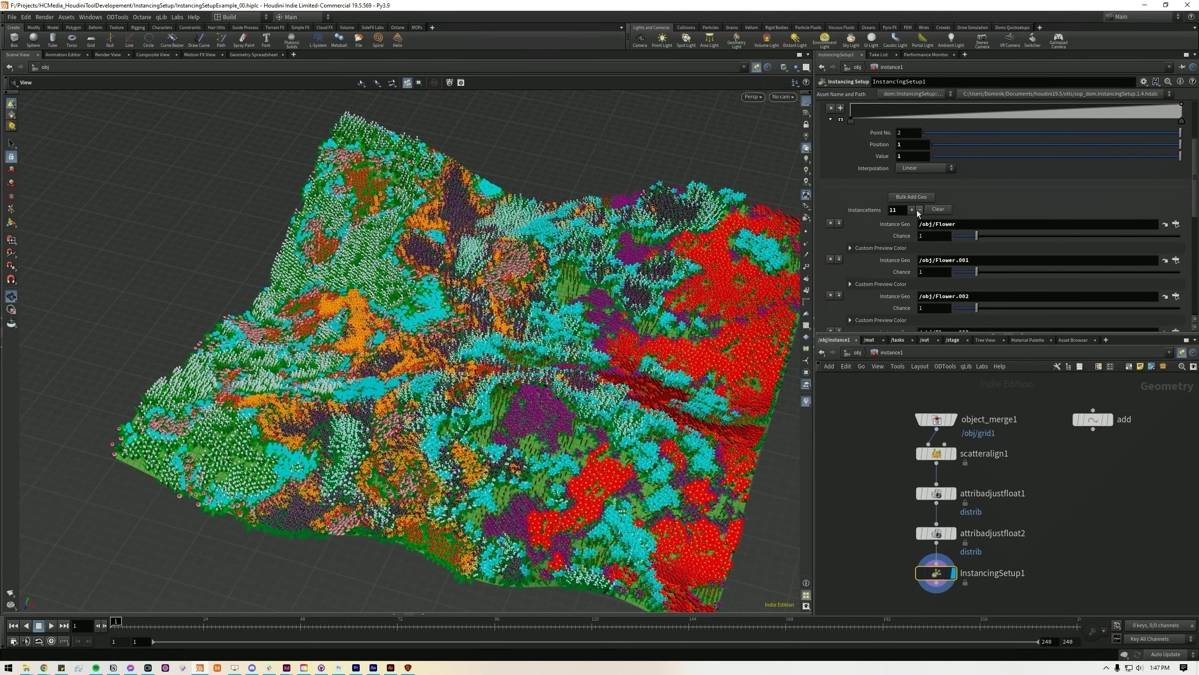
{"action": "left_click", "coordinate": [920, 210]}
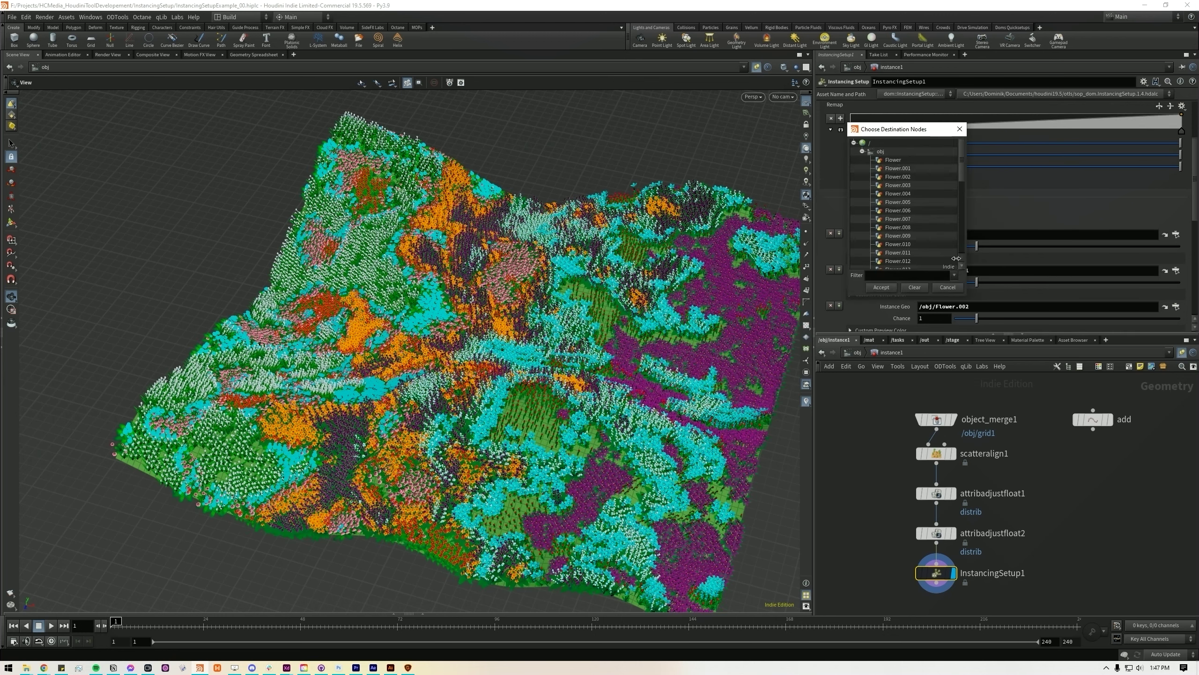
{"action": "mouse_move", "coordinate": [976, 246]}
{"action": "left_mouse_down"}
{"action": "mouse_move", "coordinate": [1053, 247]}
{"action": "mouse_move", "coordinate": [974, 257]}
{"action": "left_mouse_up"}
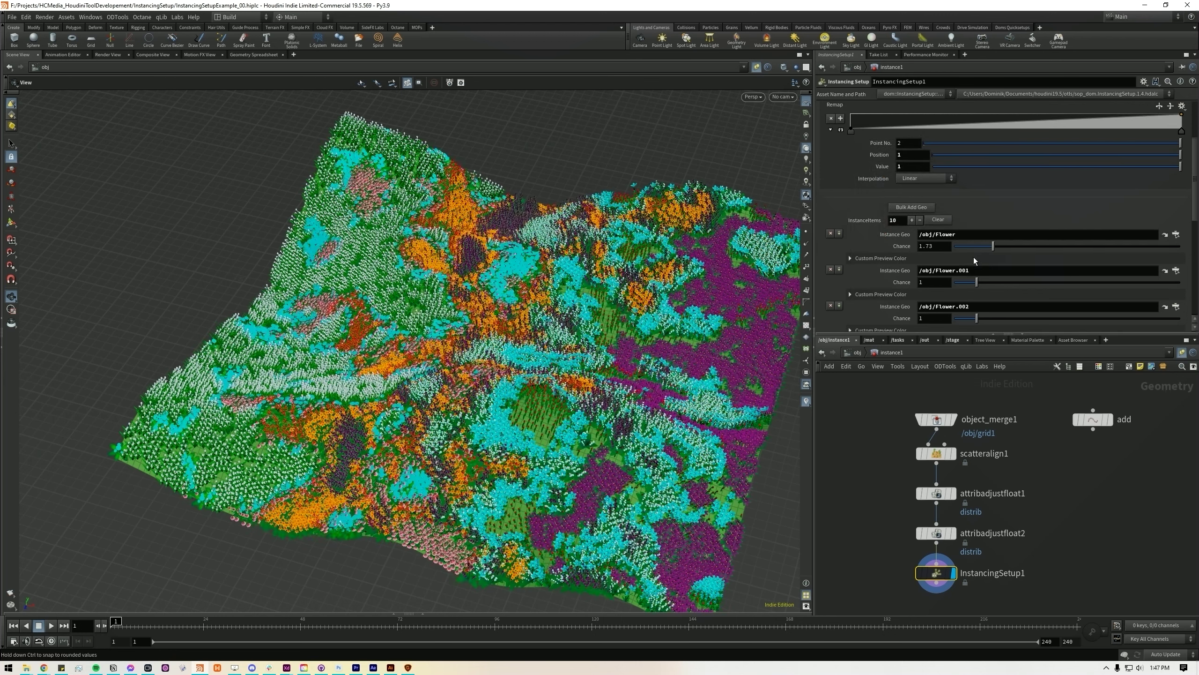
{"action": "left_click", "coordinate": [882, 258]}
{"action": "left_click", "coordinate": [924, 271]}
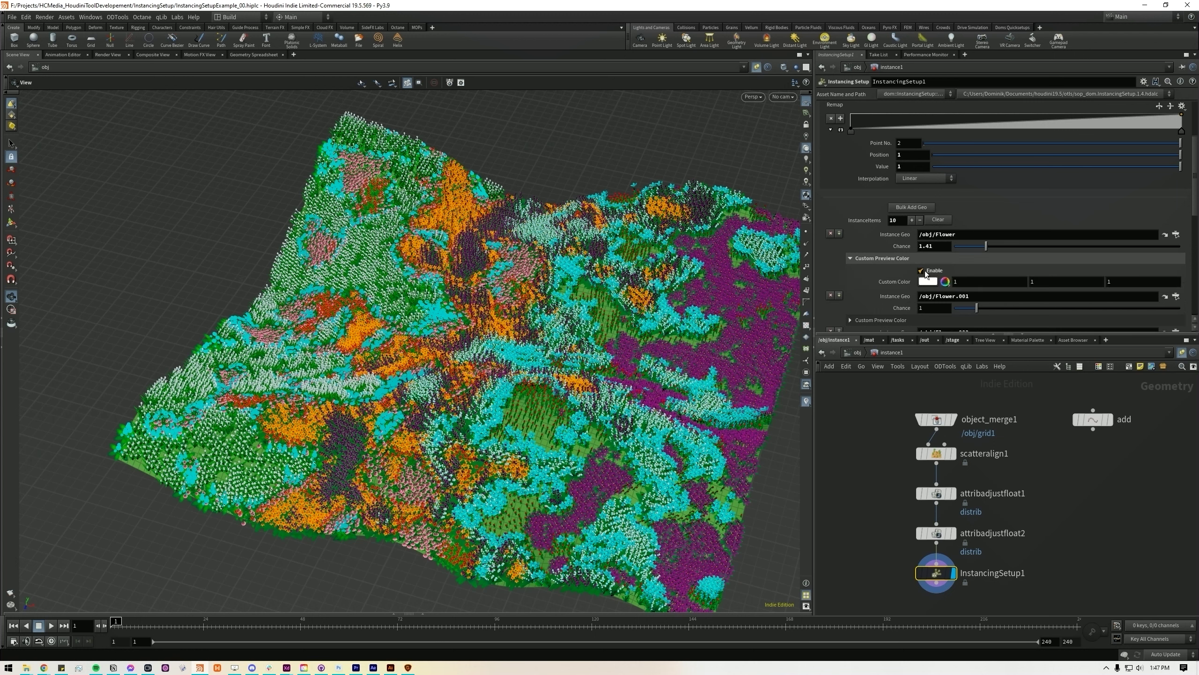
{"action": "left_click", "coordinate": [924, 272]}
{"action": "left_click", "coordinate": [862, 259]}
Show InstancingSetup1's preview points in the viewport and try a yellow custom preview color (1, 1, 0) for /obj/Flower.
{"action": "scroll", "coordinate": [941, 186], "scroll_direction": "up", "scroll_amount": 4}
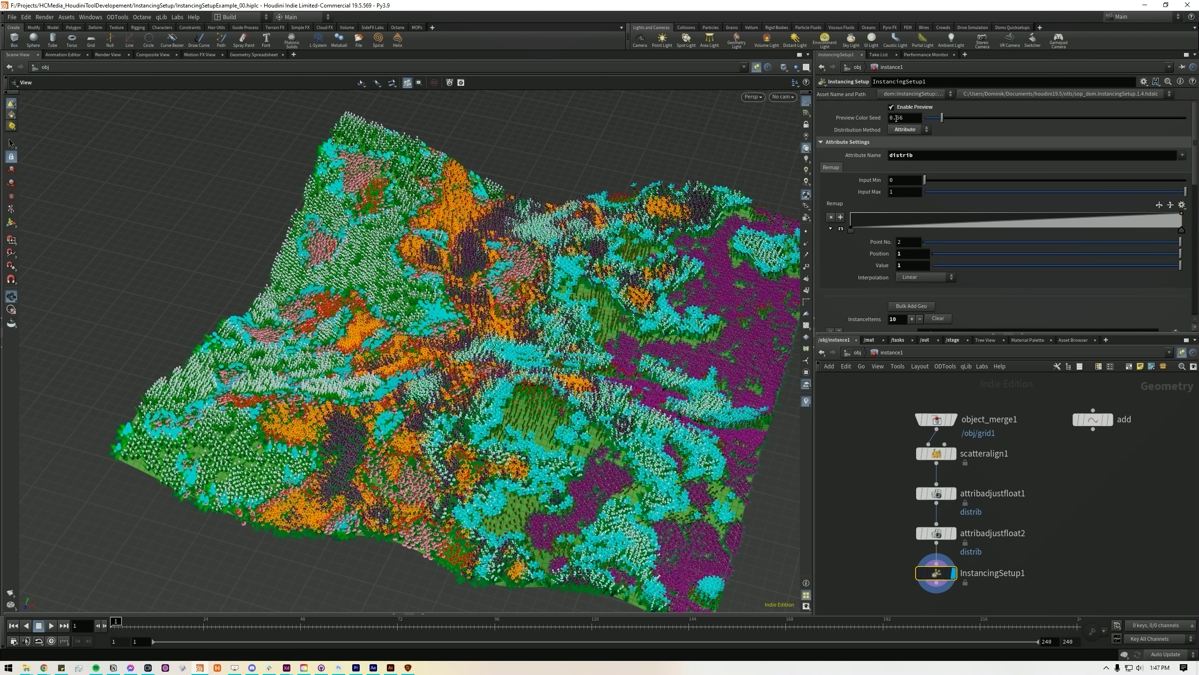
{"action": "left_click", "coordinate": [757, 67]}
{"action": "scroll", "coordinate": [918, 261], "scroll_direction": "down", "scroll_amount": 1}
{"action": "scroll", "coordinate": [919, 260], "scroll_direction": "down", "scroll_amount": 2}
{"action": "left_click", "coordinate": [879, 263]}
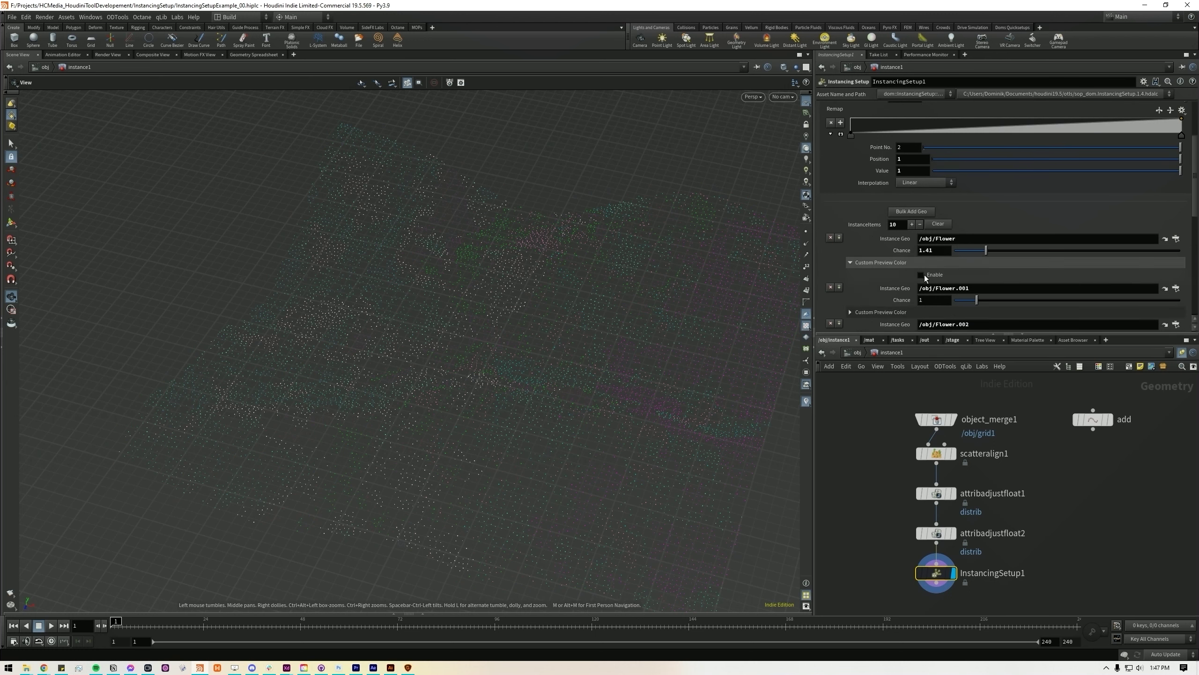
{"action": "left_click", "coordinate": [921, 275]}
{"action": "left_click", "coordinate": [926, 286]}
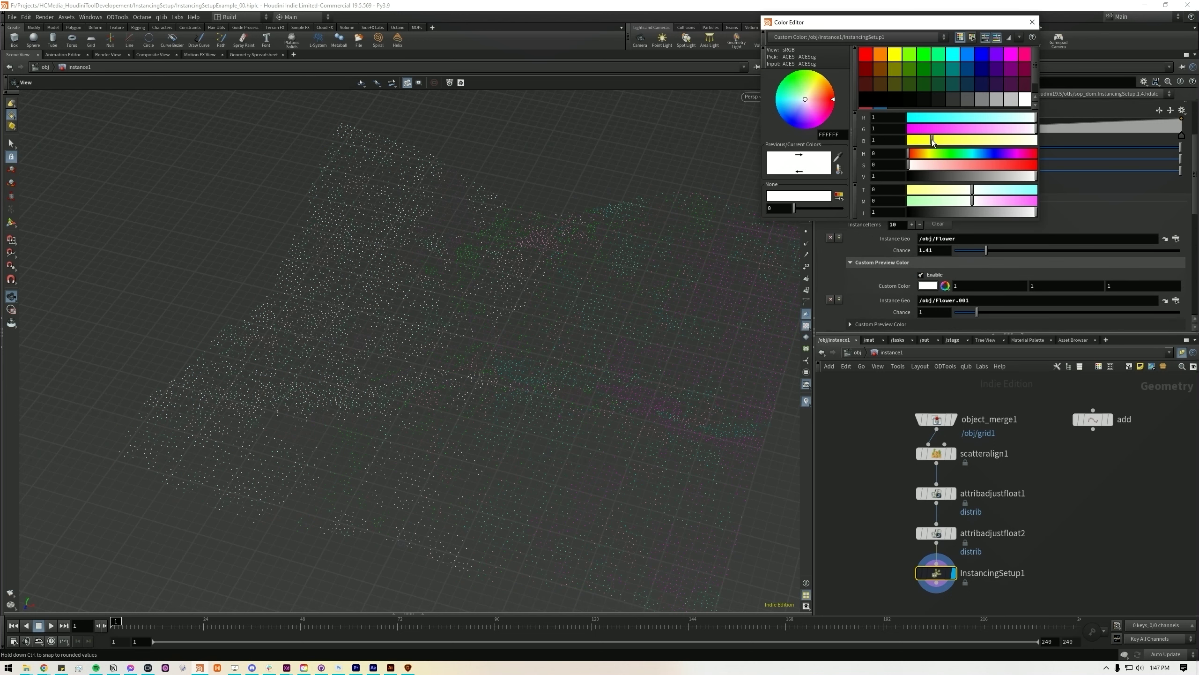
{"action": "left_click_drag", "start_coordinate": [933, 141], "coordinate": [906, 142]}
{"action": "left_click", "coordinate": [1032, 22]}
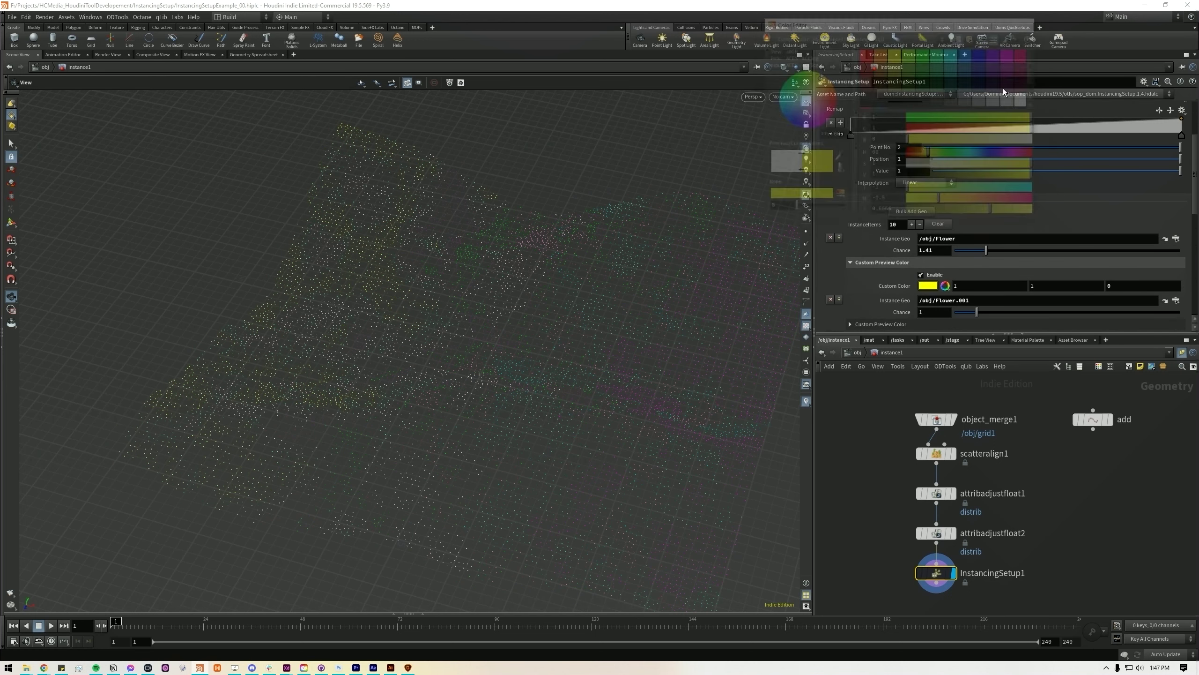
Turn off the /obj/Flower custom preview color and reopen instance1 with the viewport kept at object level.
{"action": "left_click", "coordinate": [881, 262]}
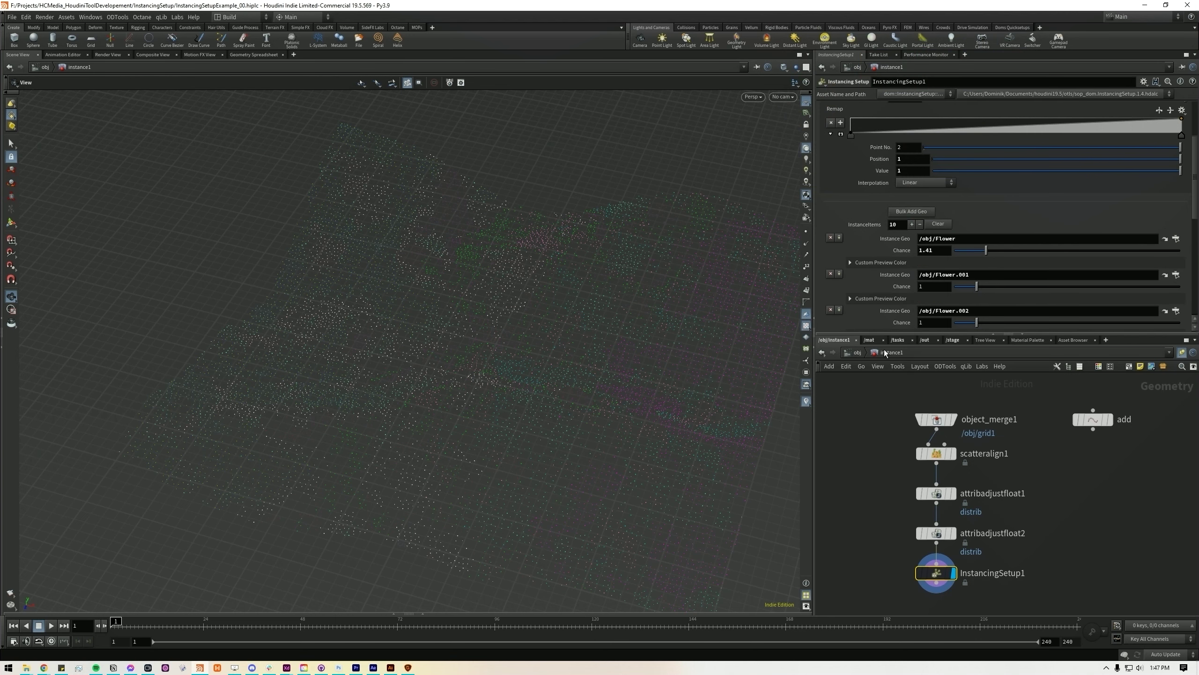
{"action": "left_click", "coordinate": [857, 352]}
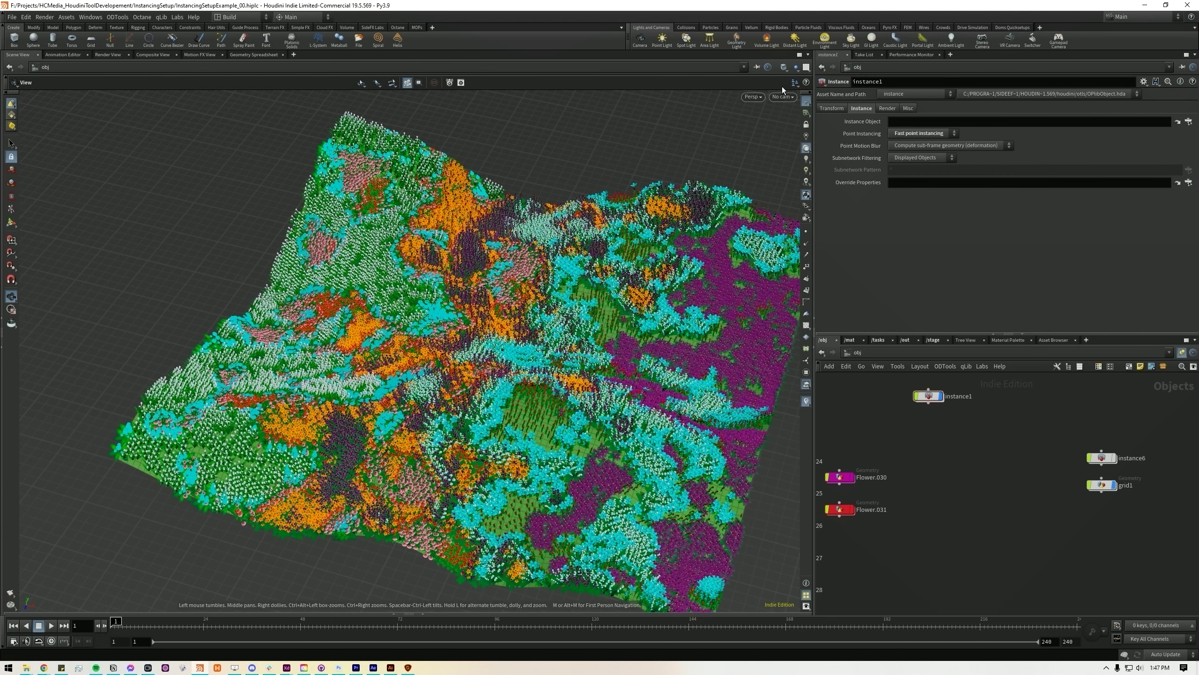
{"action": "double_click", "coordinate": [928, 395]}
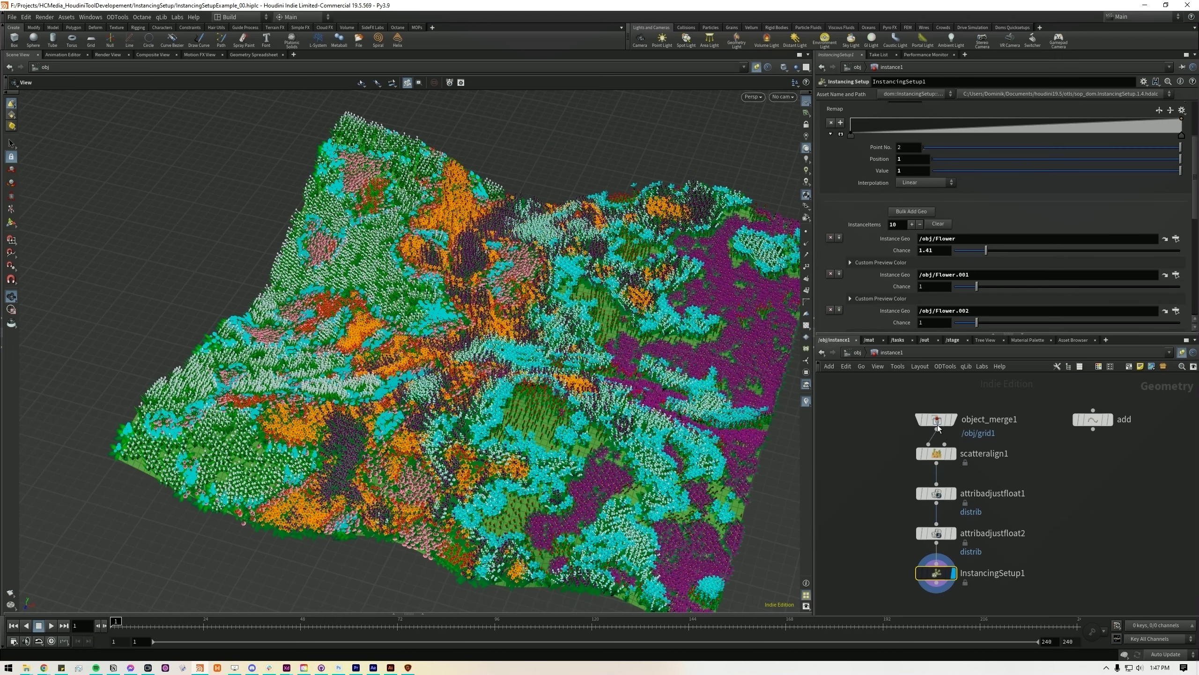